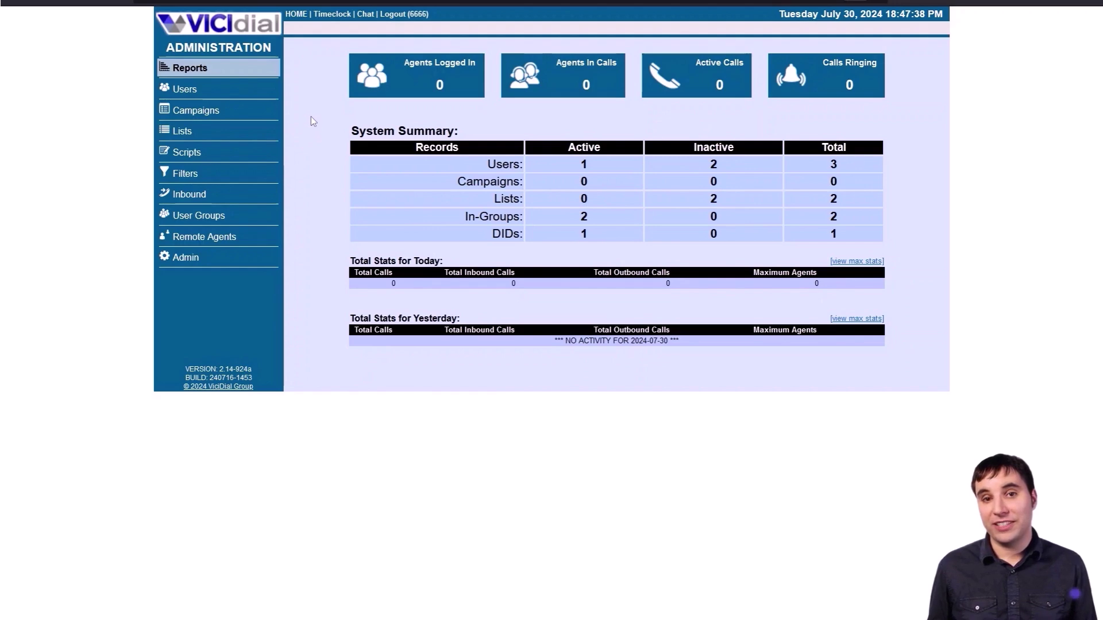
- Start a new campaign with ID demo and name and description 'demo campaign'
left_click(253, 109)
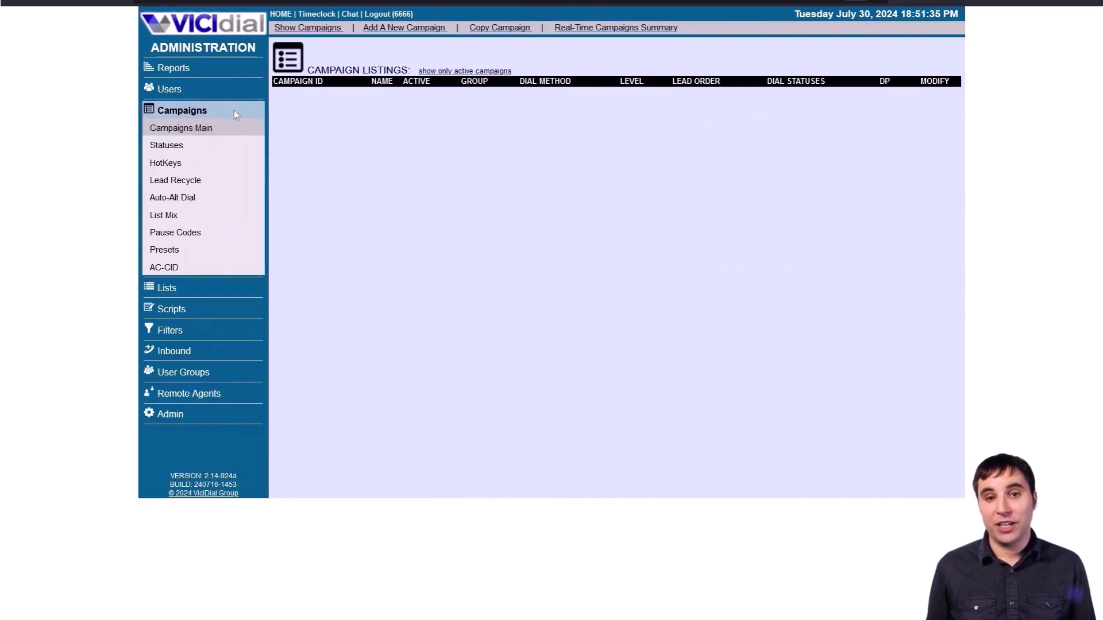
left_click(397, 32)
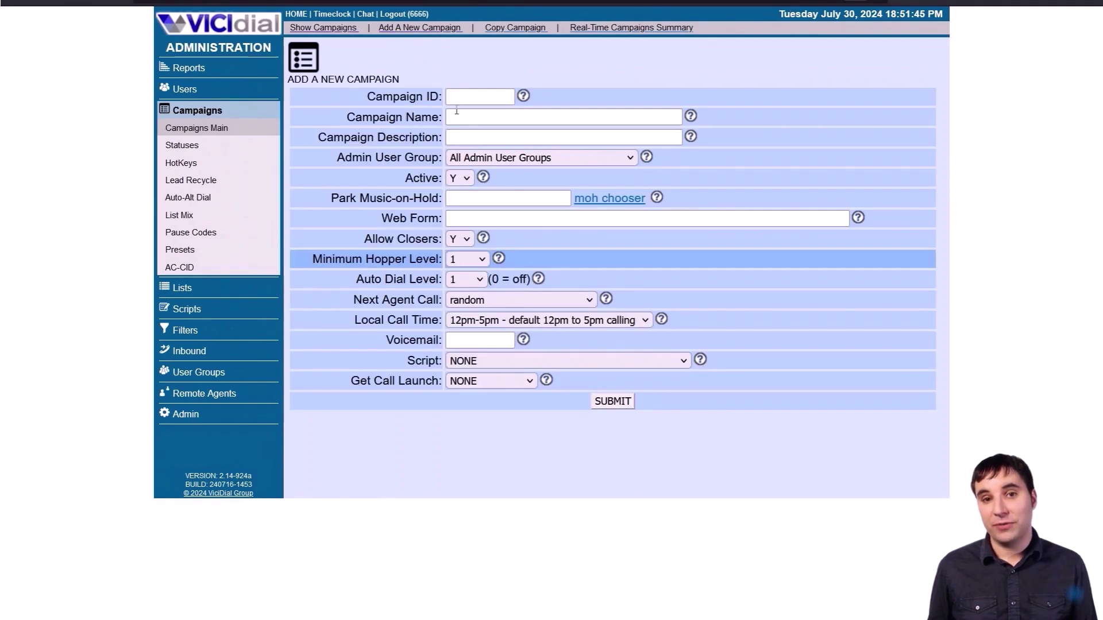
left_click(476, 98)
type("demo")
left_click(563, 117)
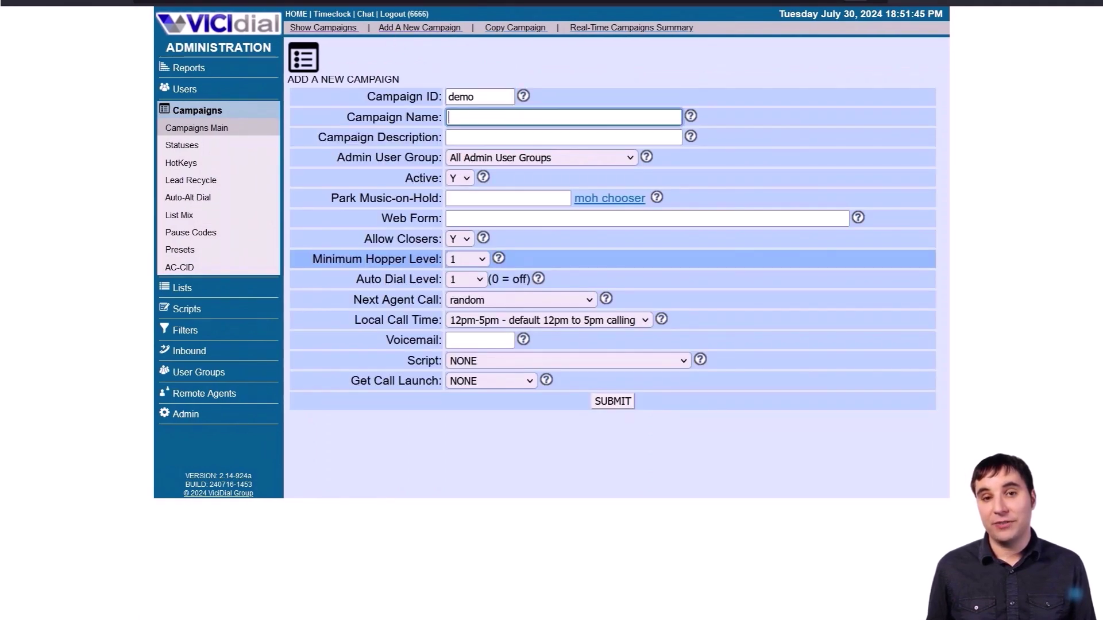
type("demo camp")
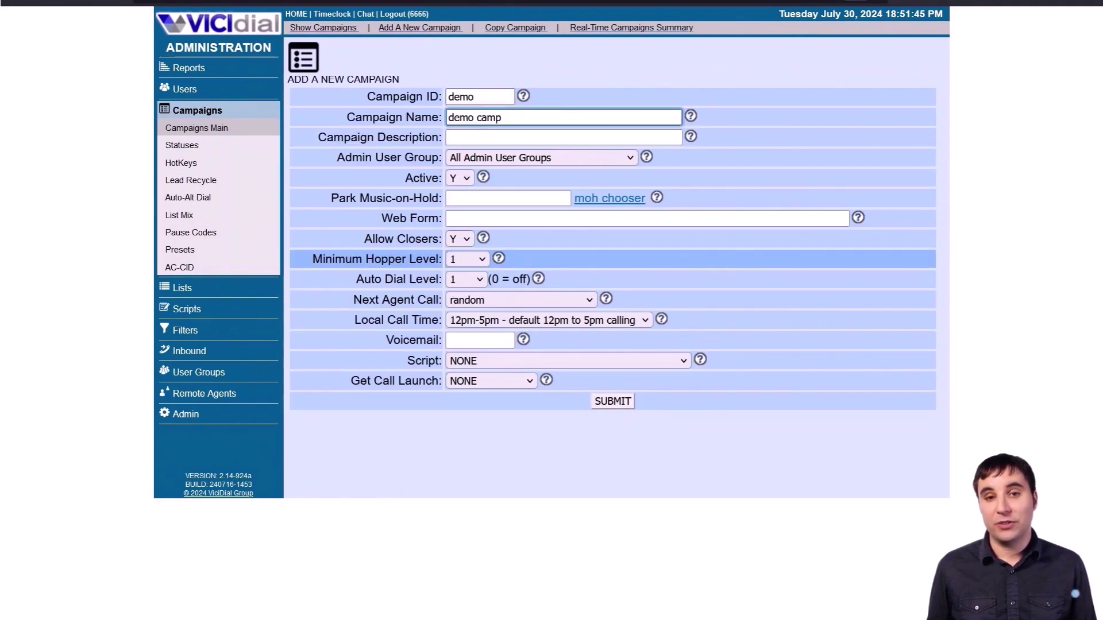
type("aign")
key("BackSpace")
type("gn")
key("Tab")
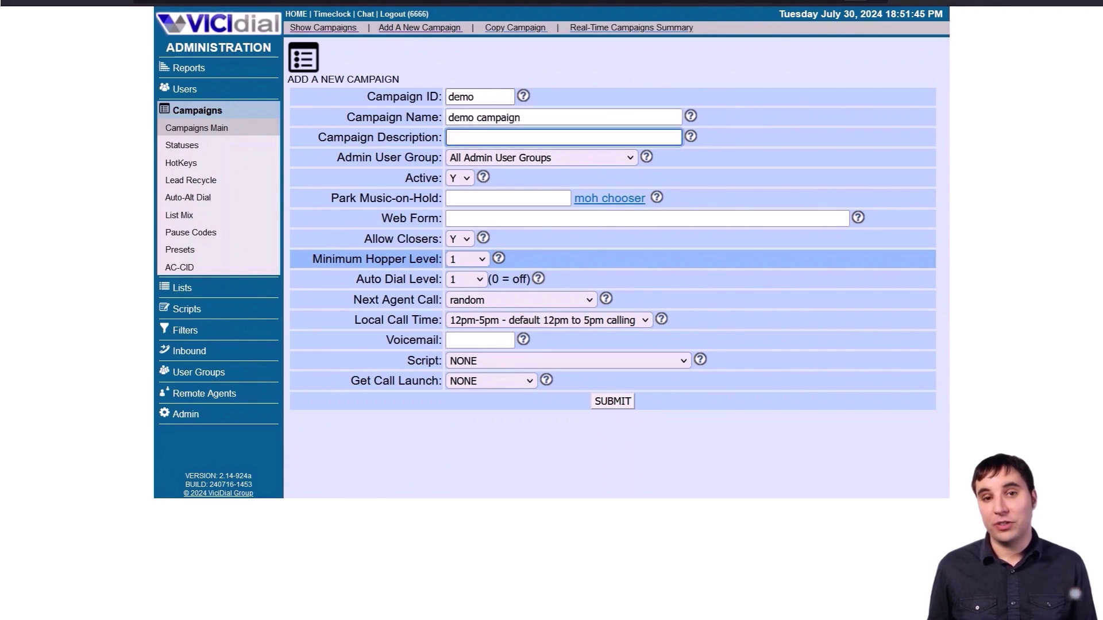
type("demo camo")
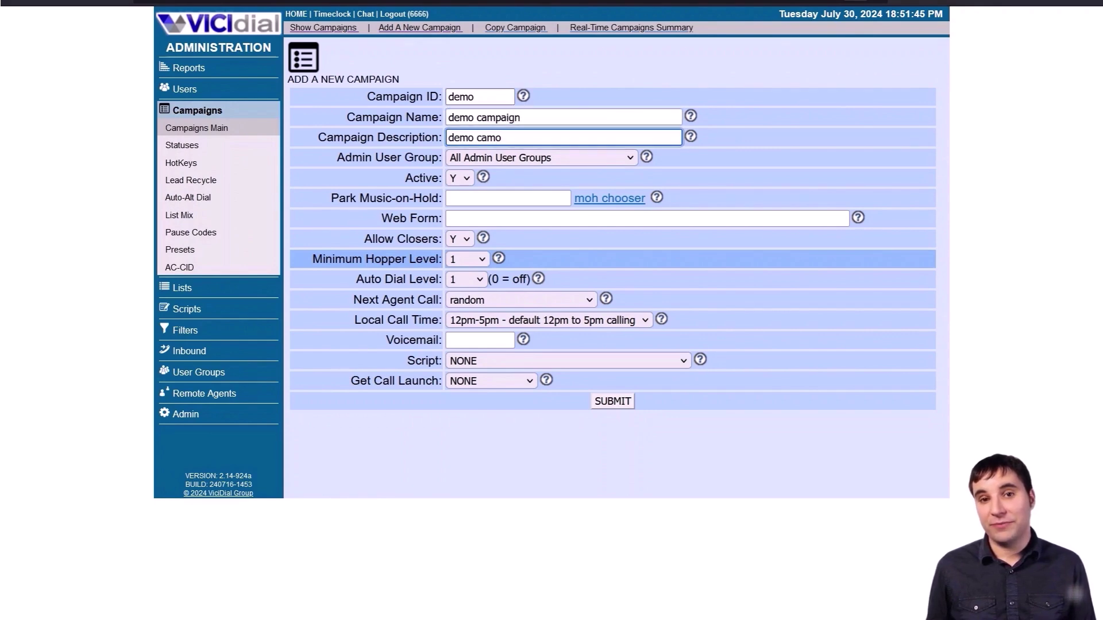
key("BackSpace")
type("paign")
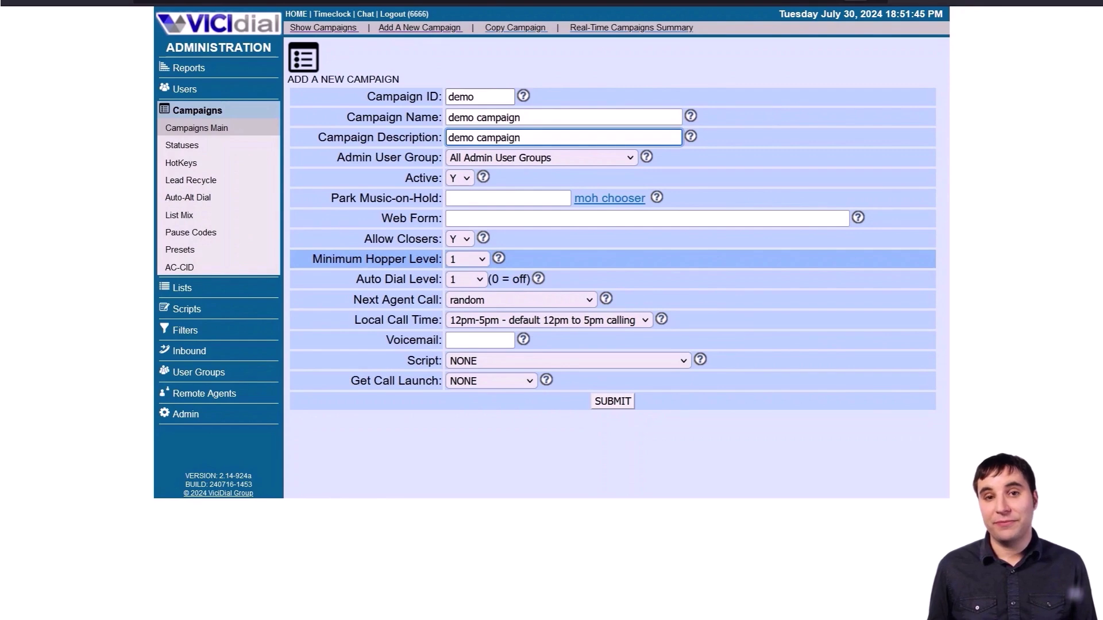
key("BackSpace")
key("BackSpace")
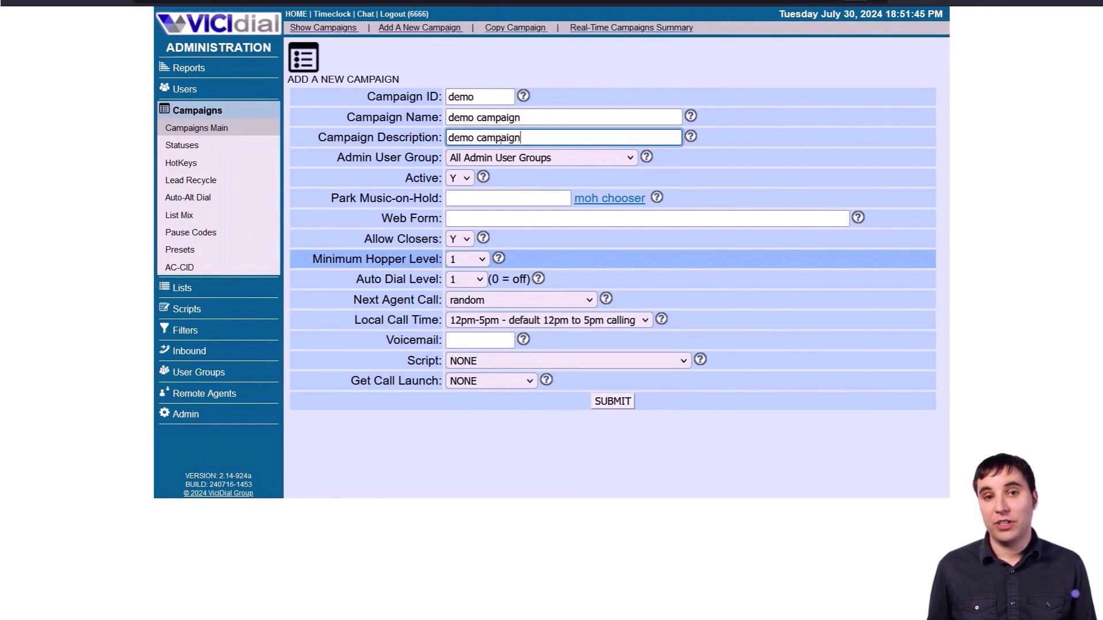
- Assign the campaign to the Demo user group with 24hours local call time
left_click(540, 158)
left_click(502, 218)
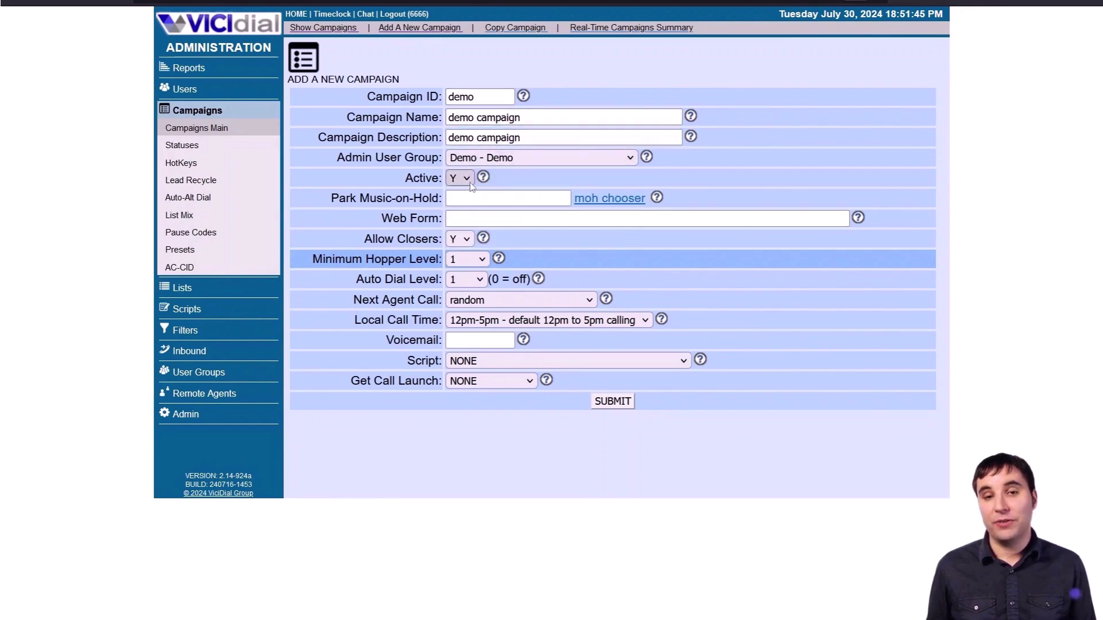
left_click(487, 196)
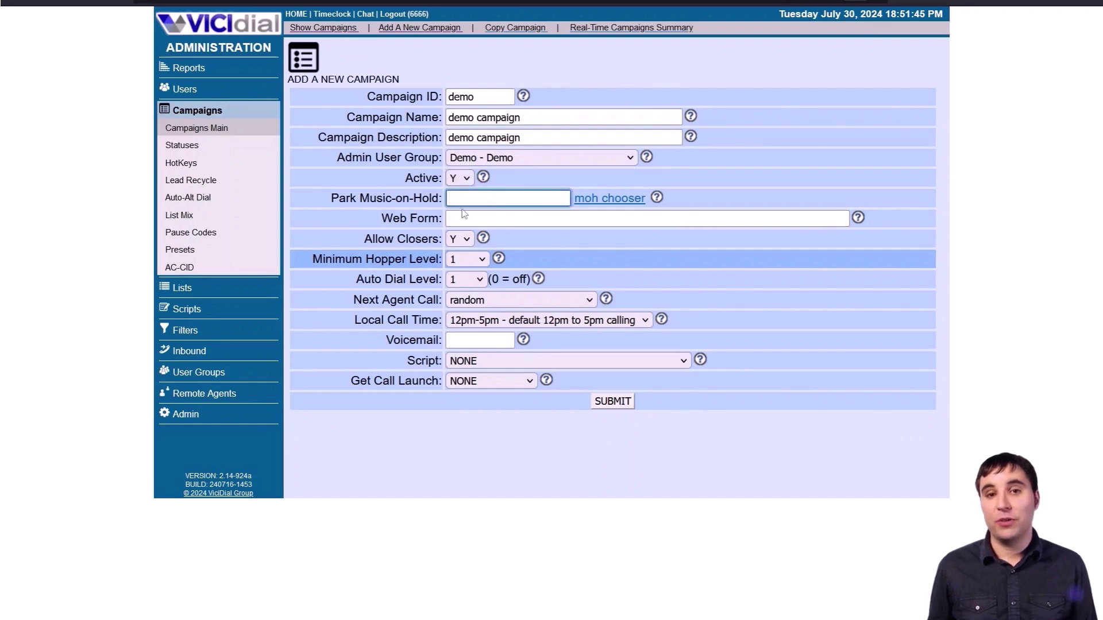
left_click(506, 217)
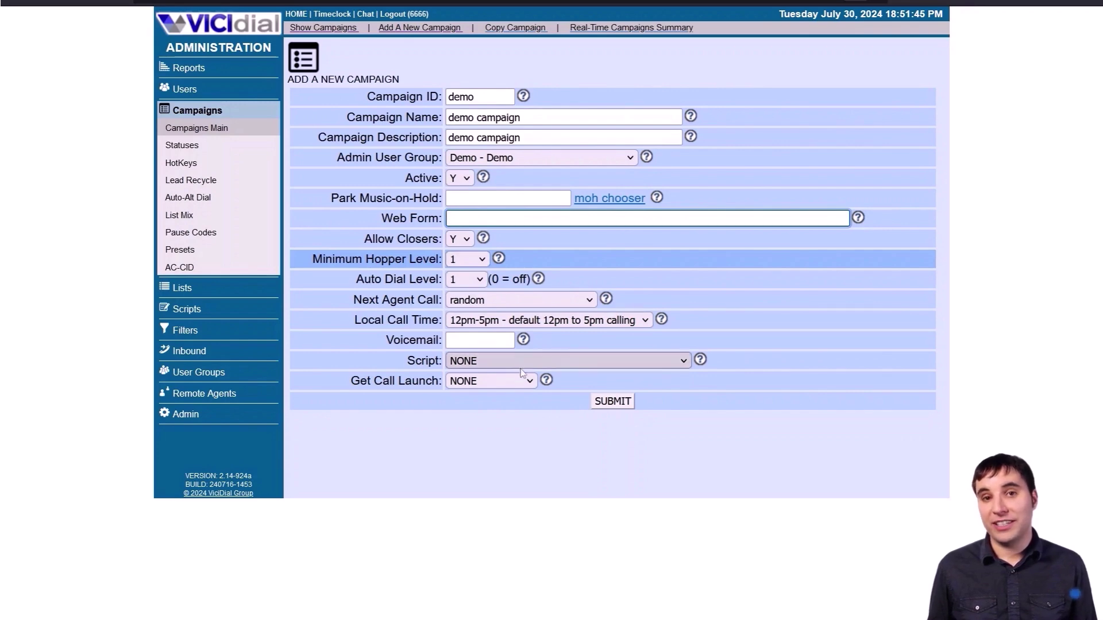
left_click(540, 326)
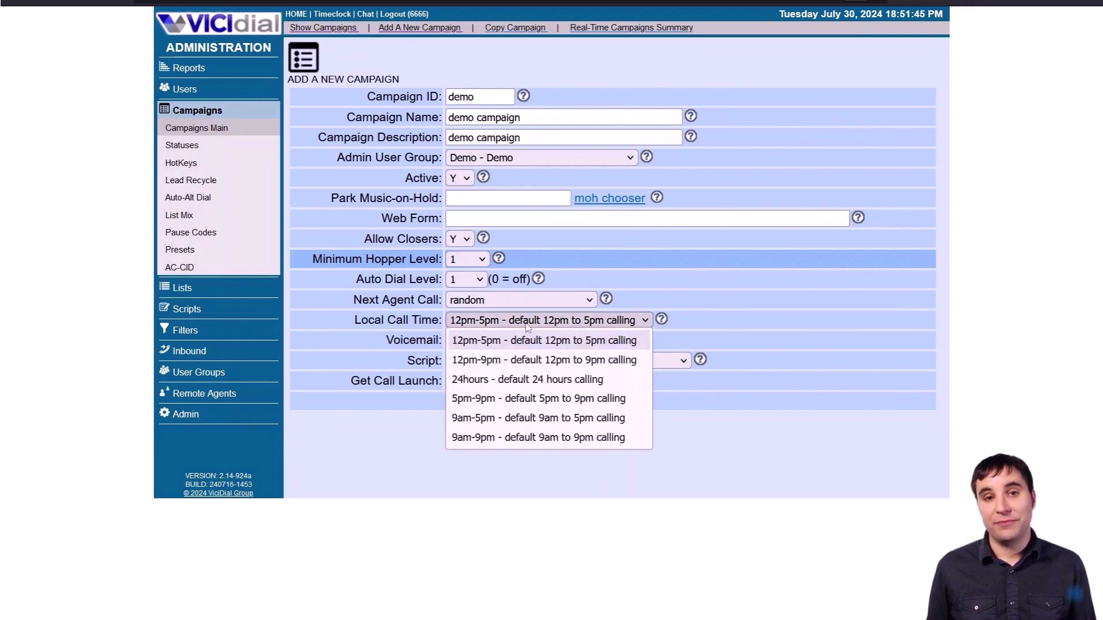
left_click(520, 378)
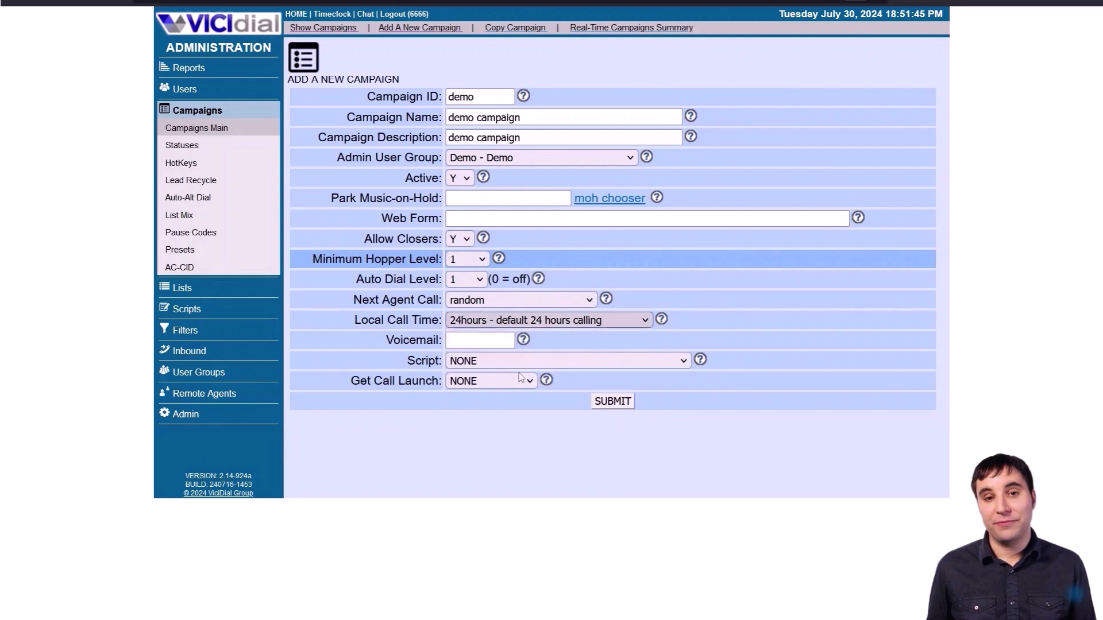
- Save the demo campaign and search its settings page for 'hopper'
left_click(605, 405)
scroll(610, 295, "down", 13)
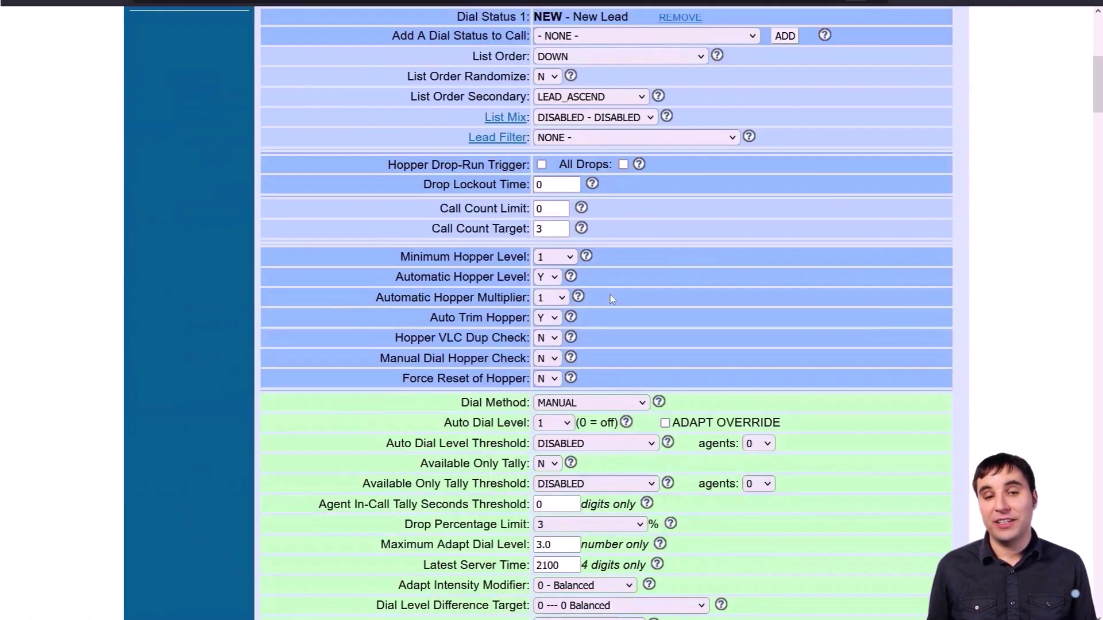
key("ctrl+f")
type("ho")
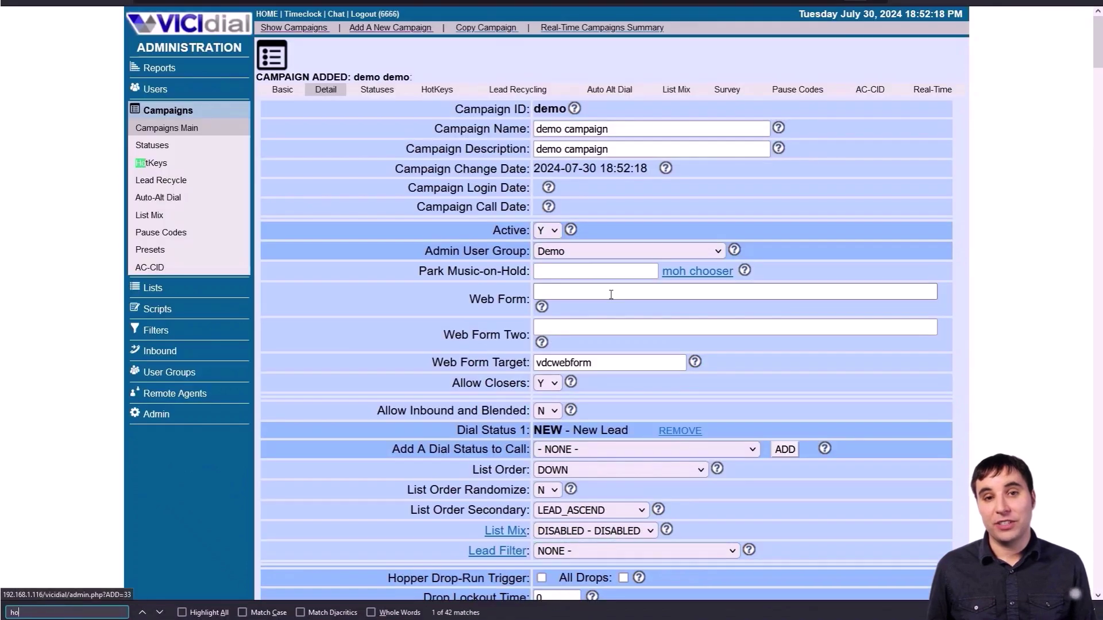
type("pper")
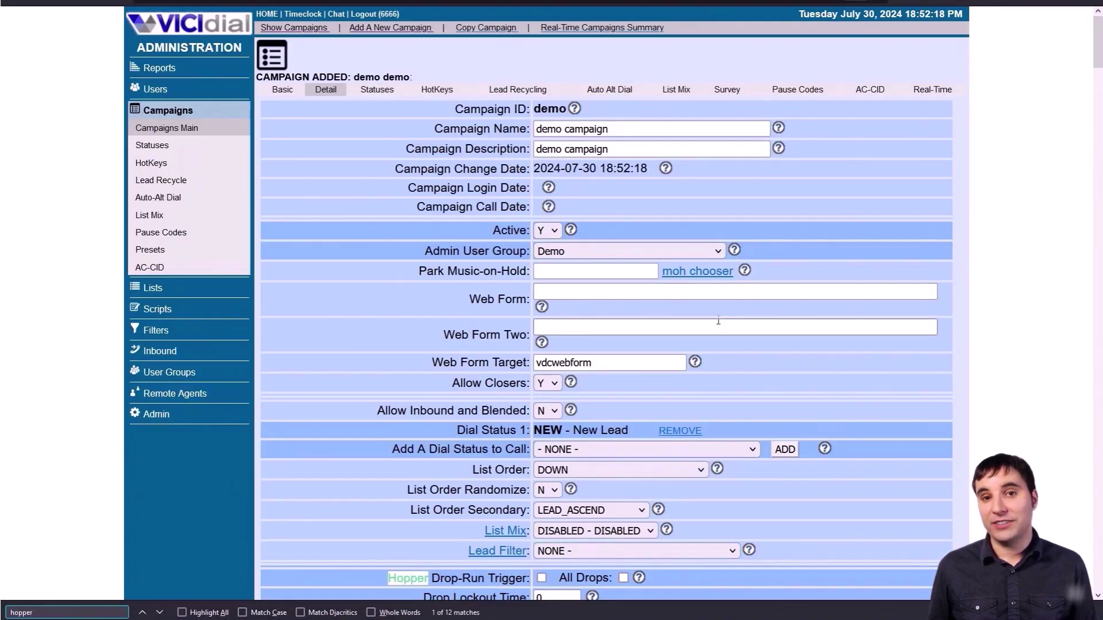
scroll(718, 319, "down", 3)
key("Return")
key("Return")
key("Return")
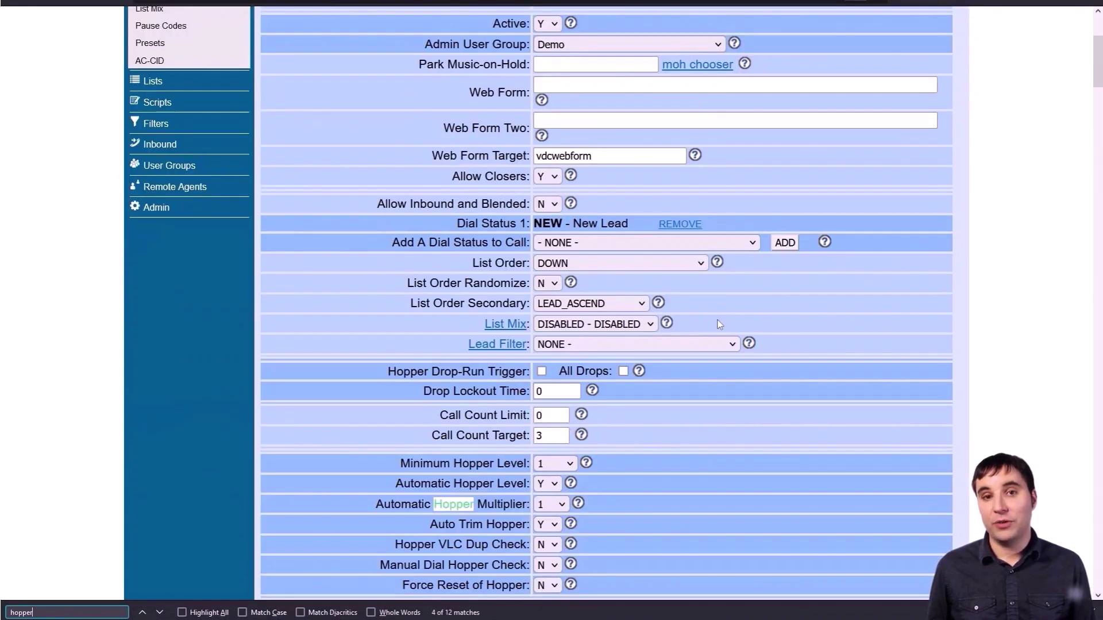
key("Return")
key("Return")
key("Return")
key("Return")
key("Return")
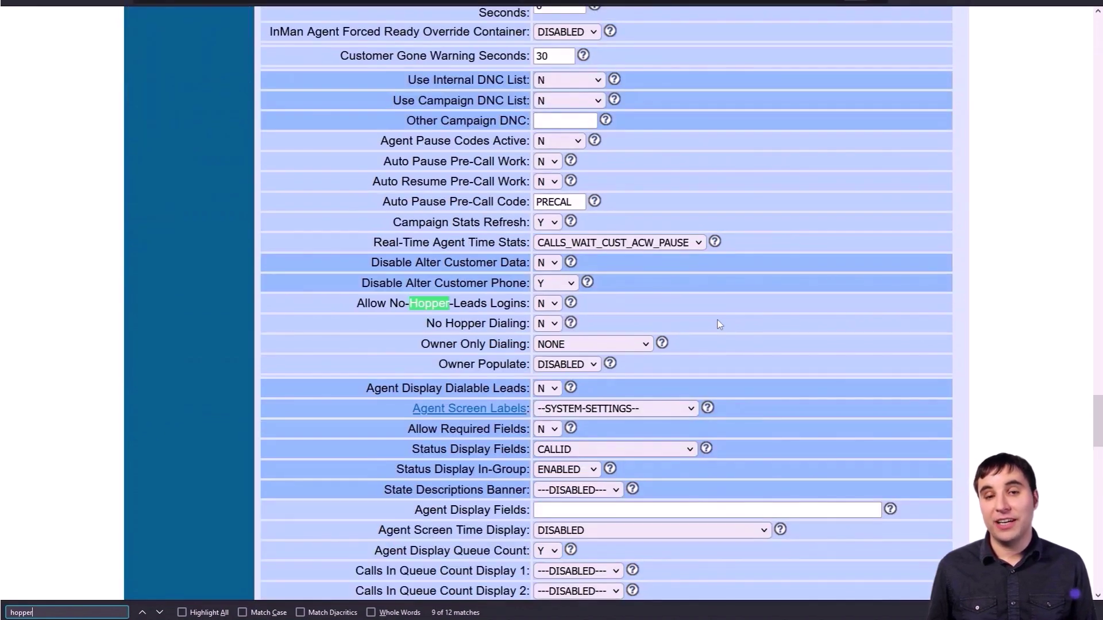
- Enable Allow No-Hopper-Leads Logins and No Hopper Dialing for the campaign
left_click(545, 306)
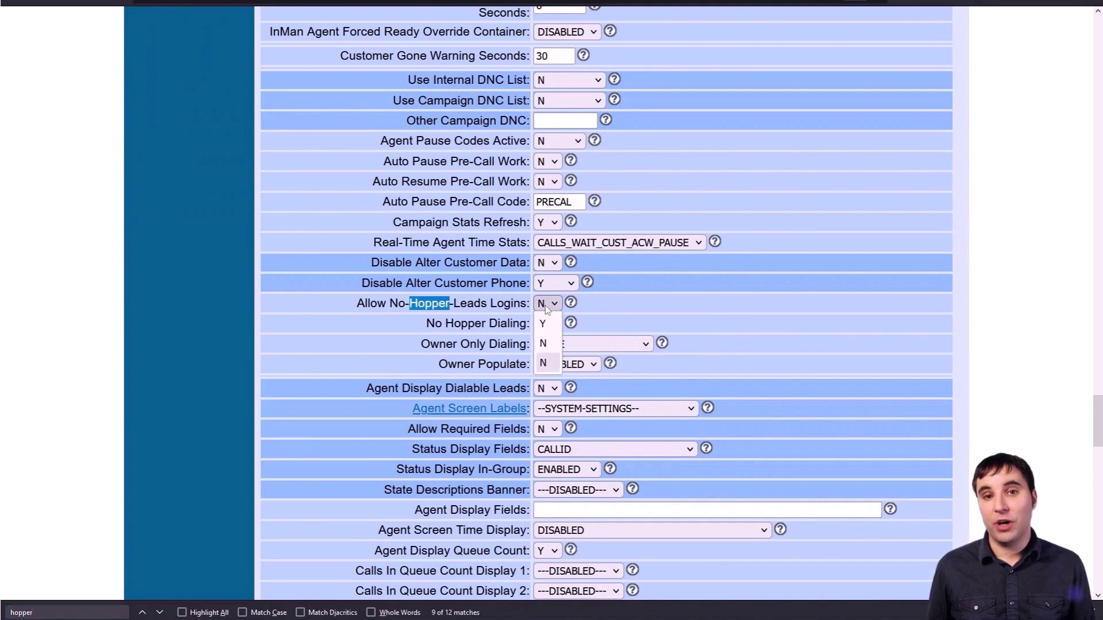
left_click(543, 324)
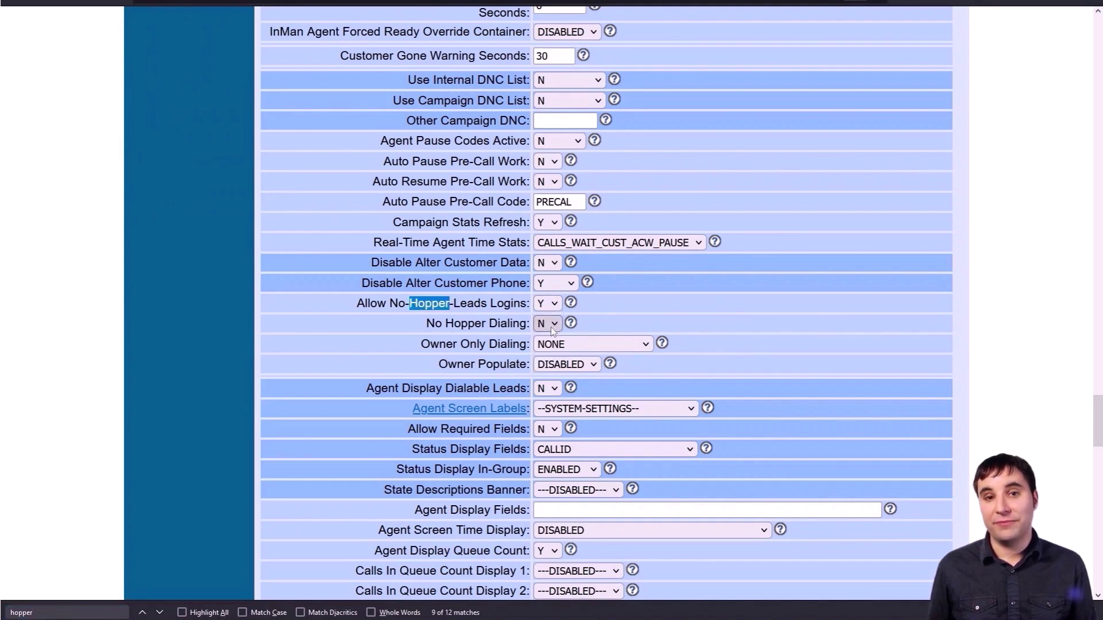
left_click(548, 324)
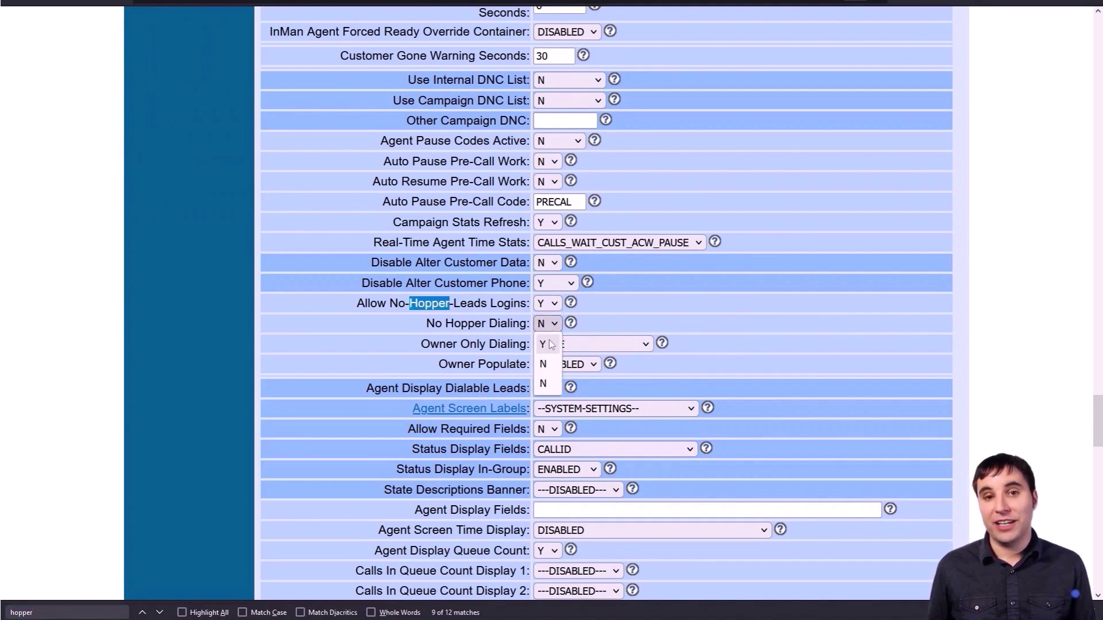
left_click(543, 343)
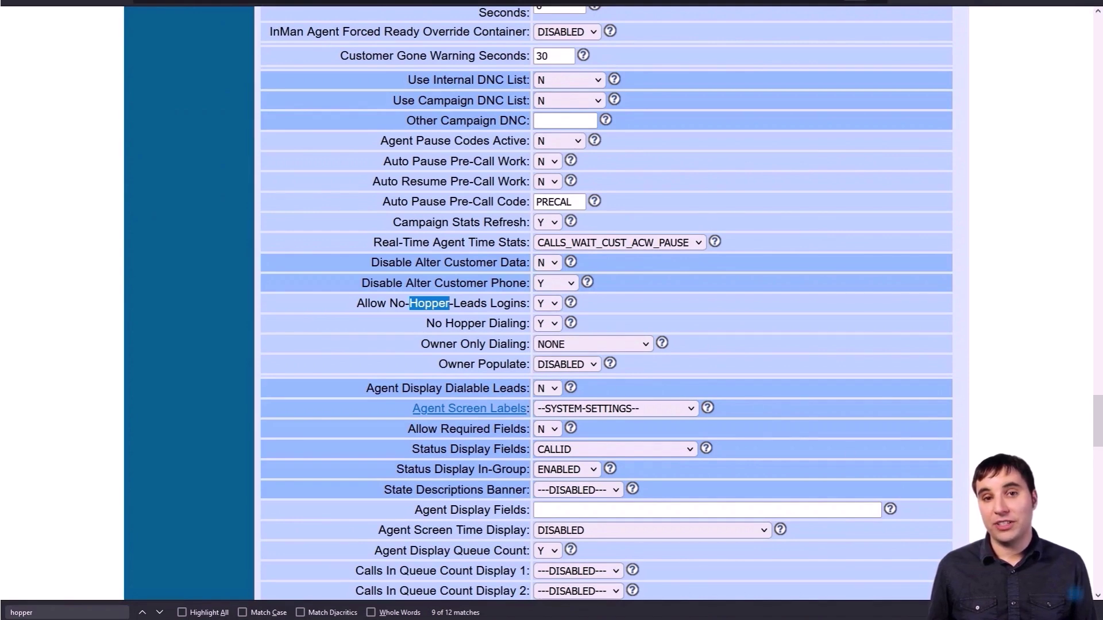
- Close the page search and review the bottom of the campaign page
key("Escape")
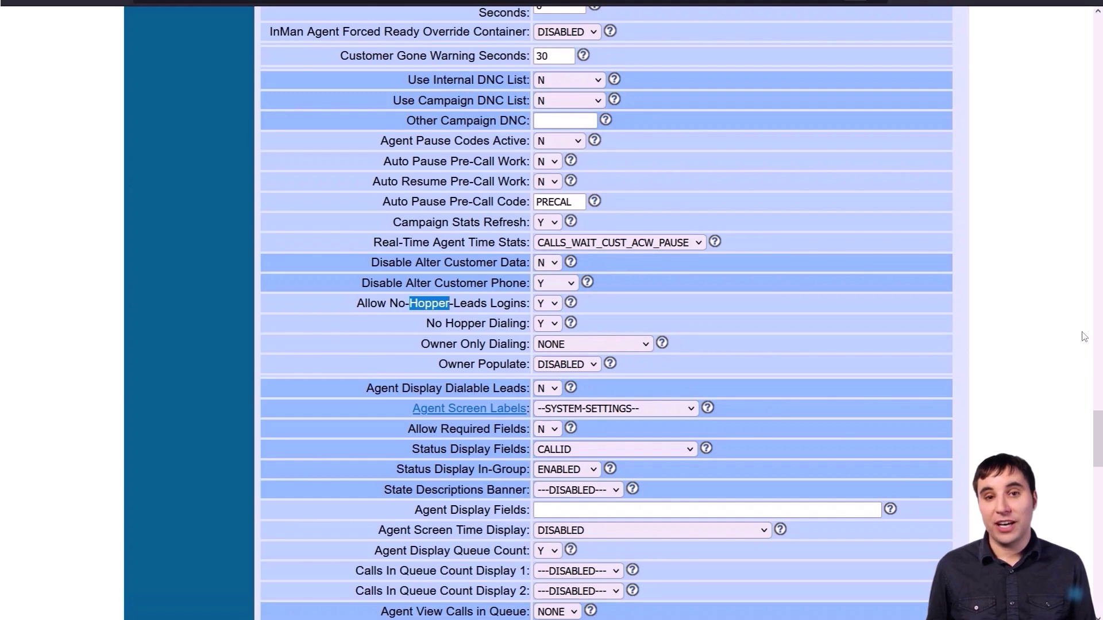
left_click(1066, 346)
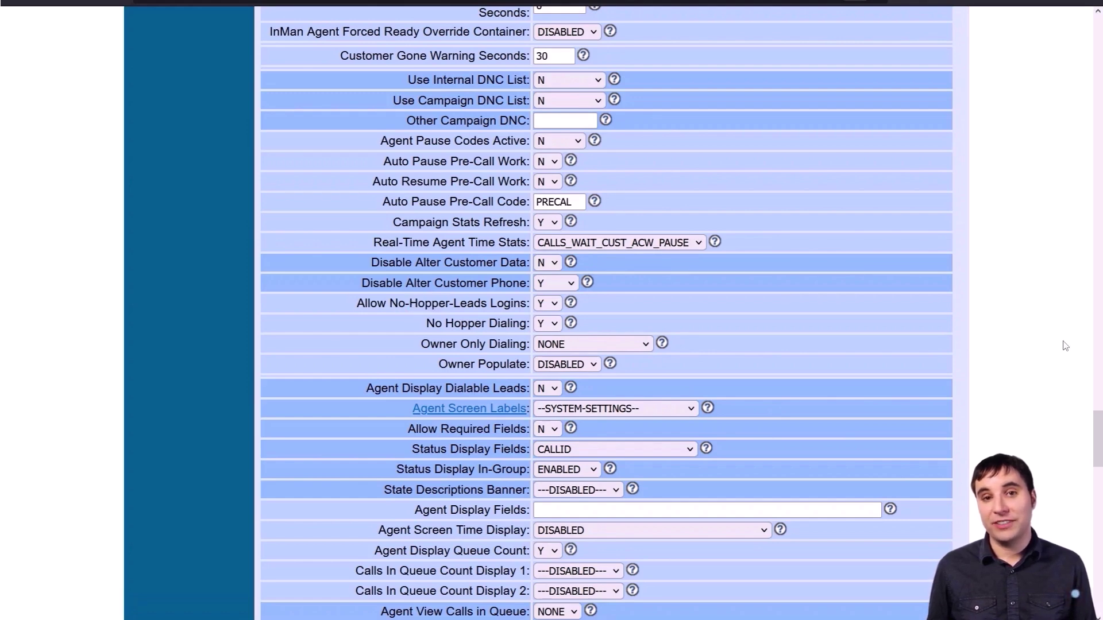
key("End")
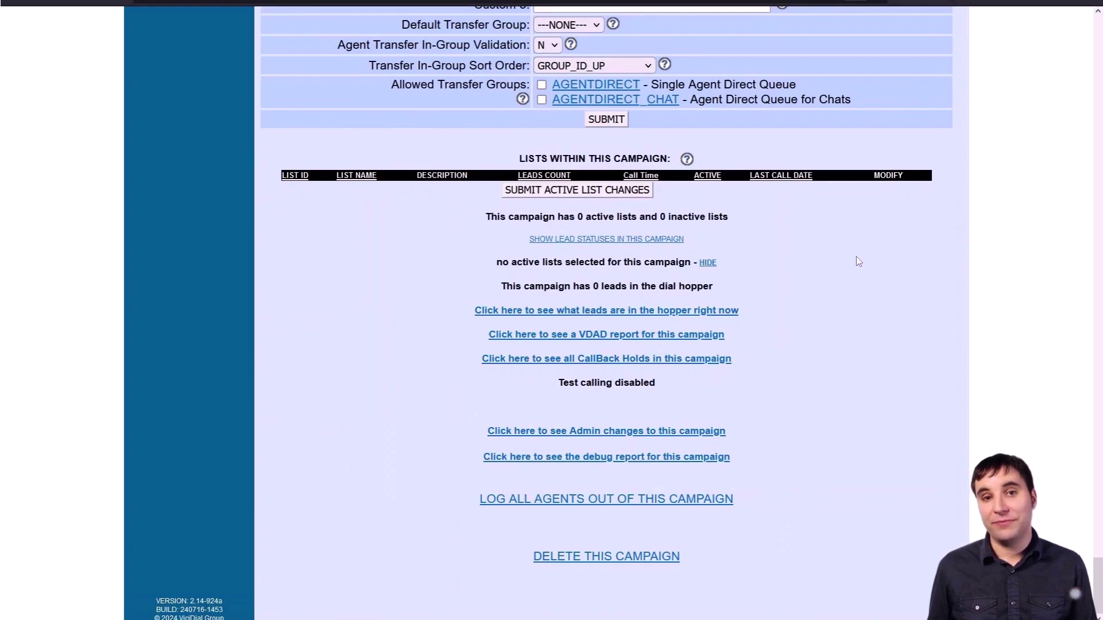
scroll(804, 275, "up", 3)
- Resubmit the Demo user group's settings, then bring up the Users list
key("Home")
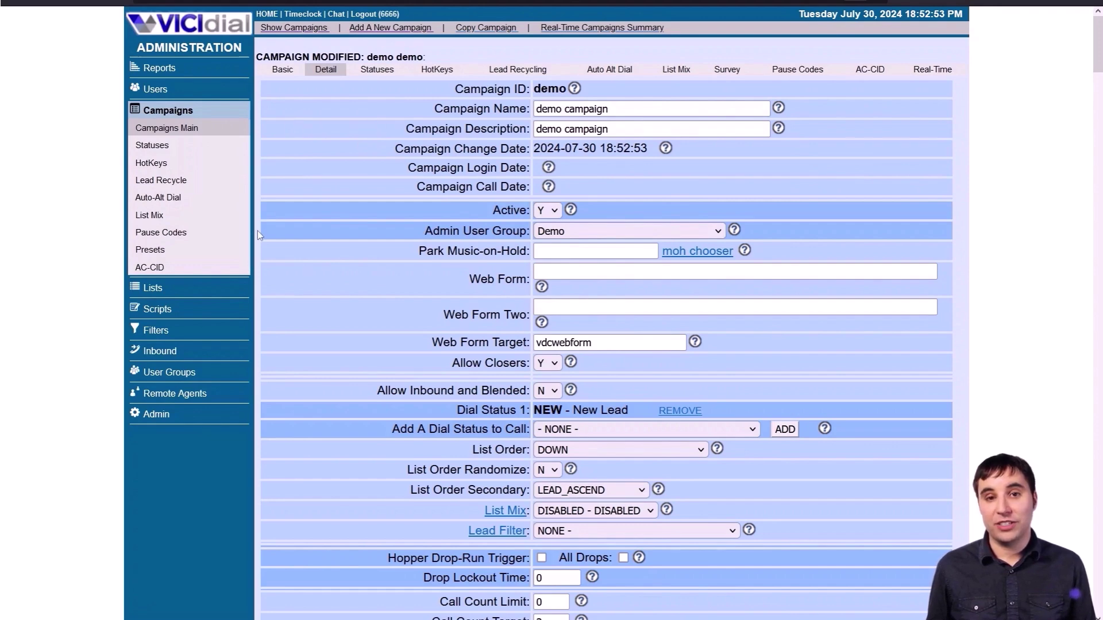
left_click(185, 372)
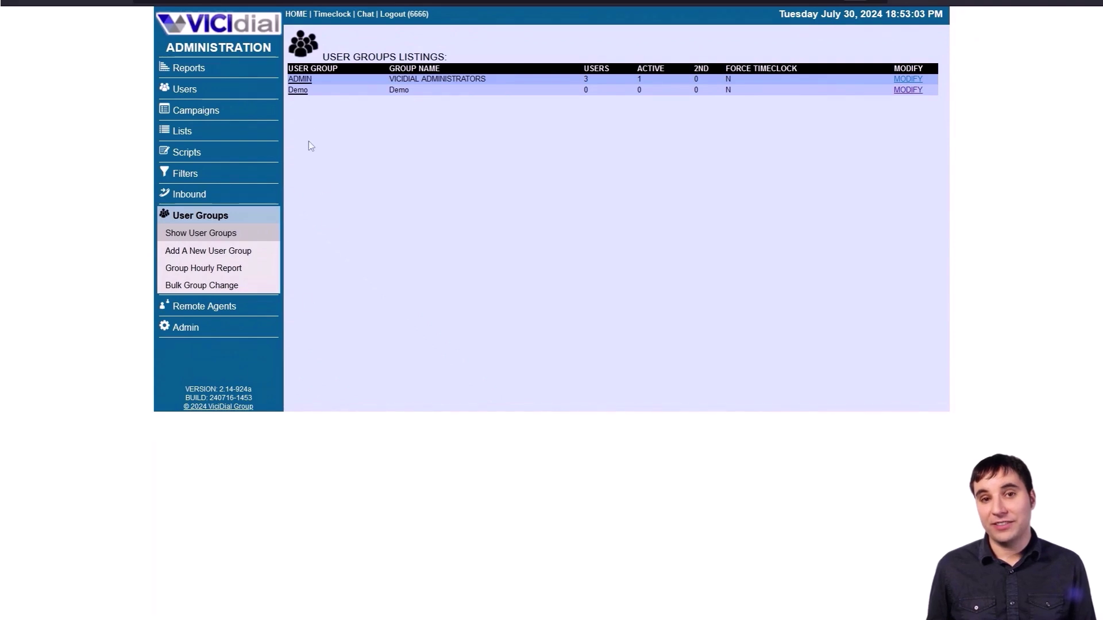
left_click(298, 91)
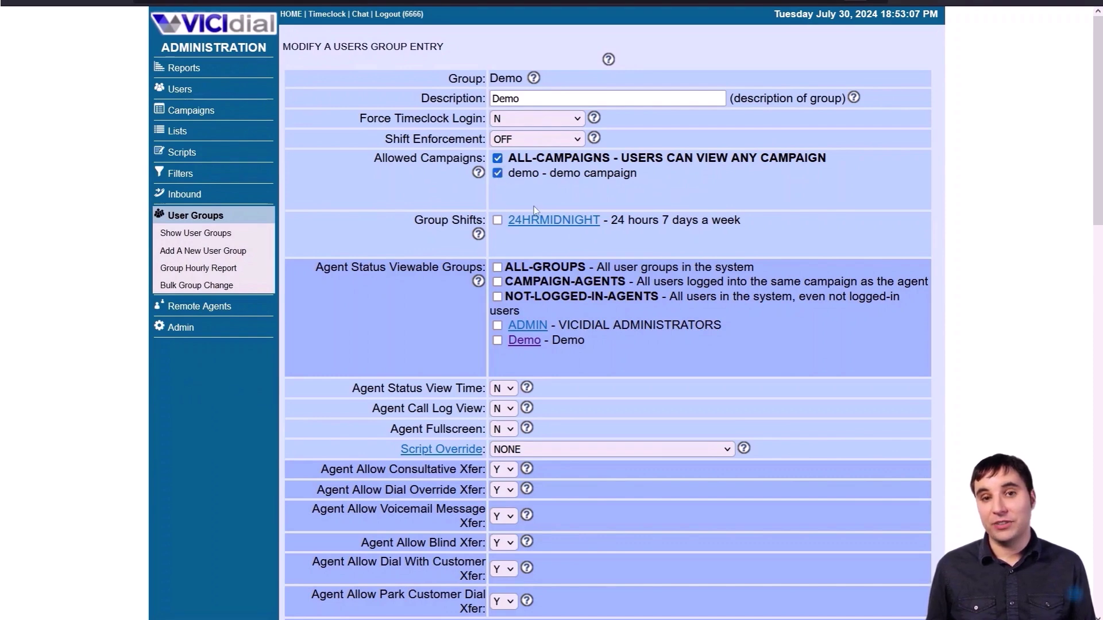
scroll(535, 206, "down", 20)
left_click(601, 207)
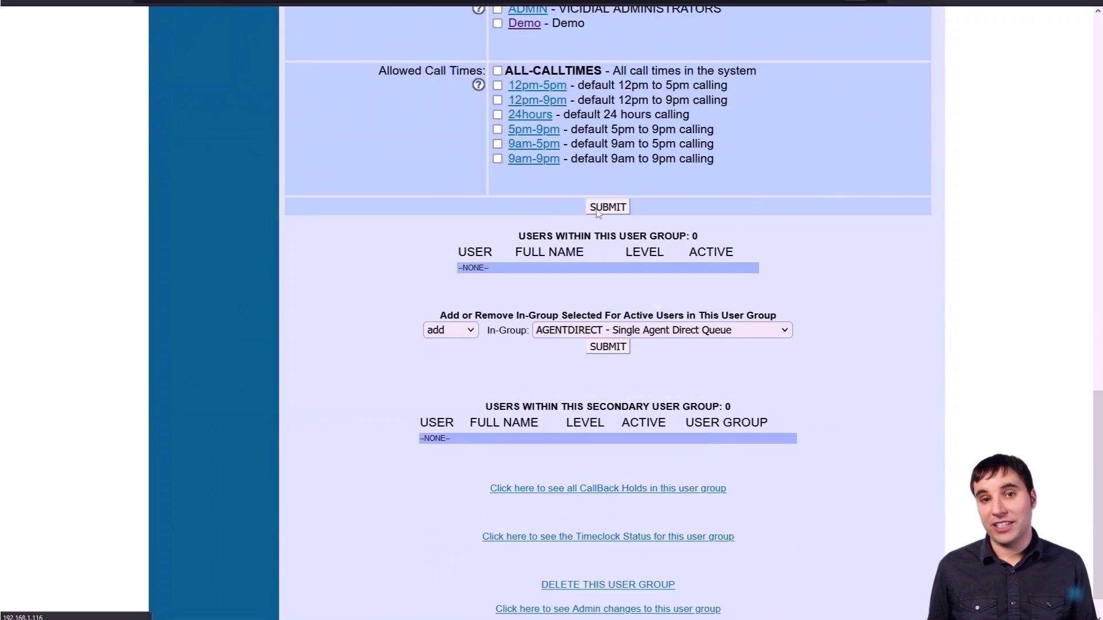
left_click(202, 86)
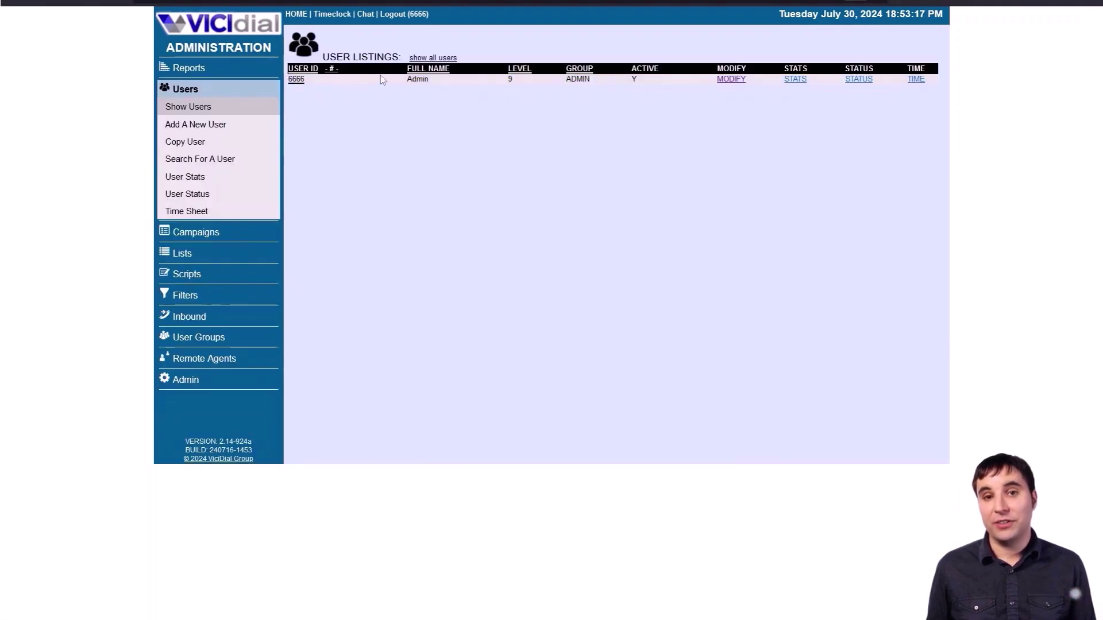
- Enter user number 4004, a password, the agent's full name and phone login 1001
left_click(207, 125)
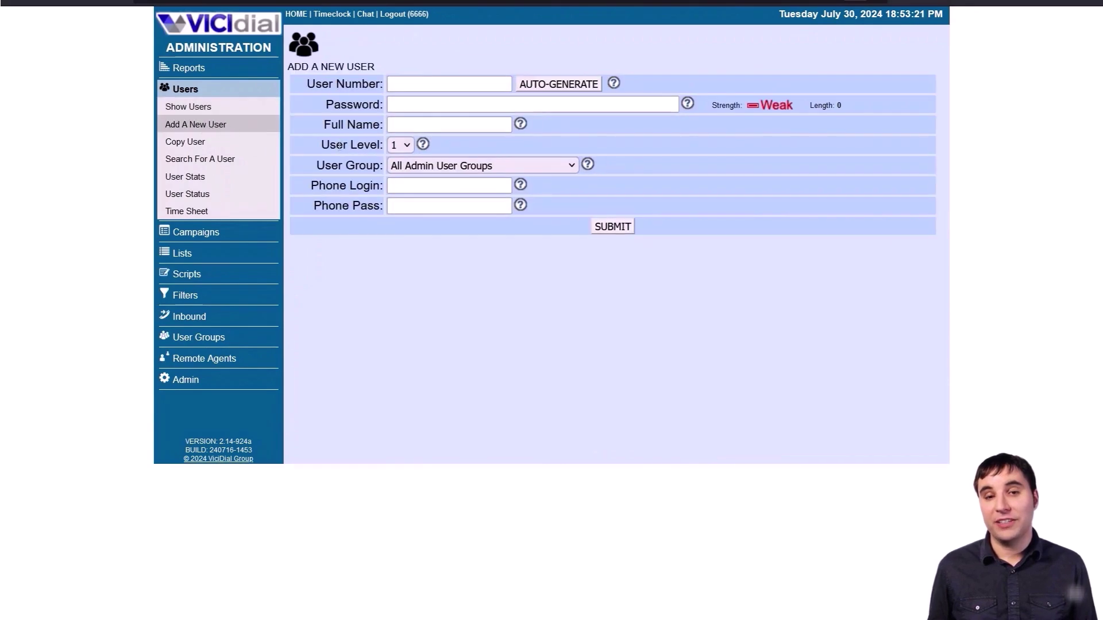
left_click(408, 87)
type("4004")
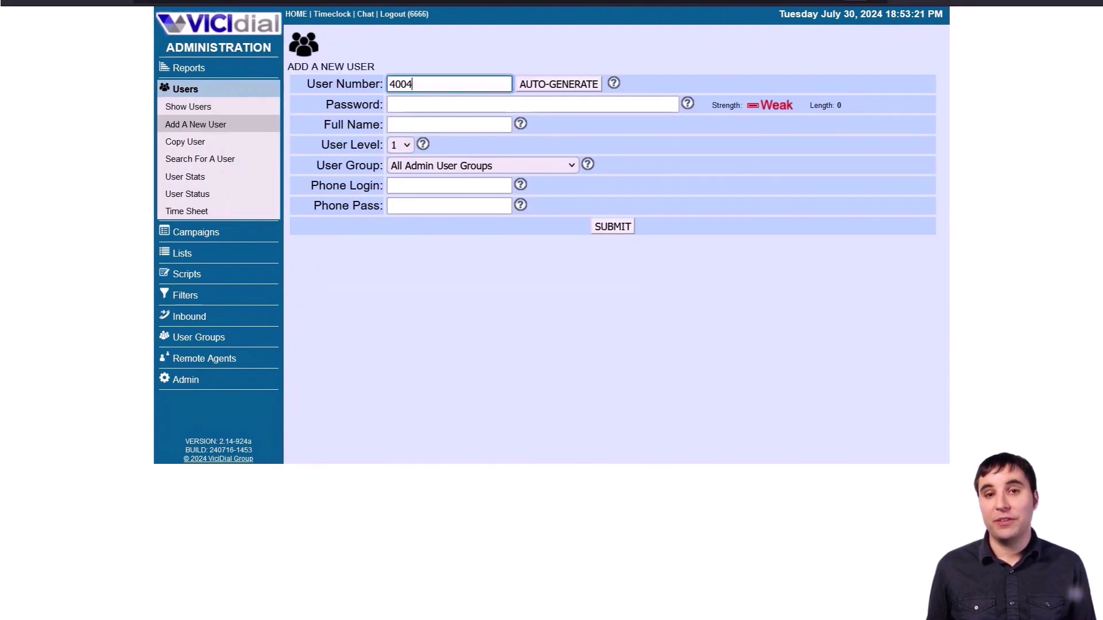
key("Tab")
type("4004")
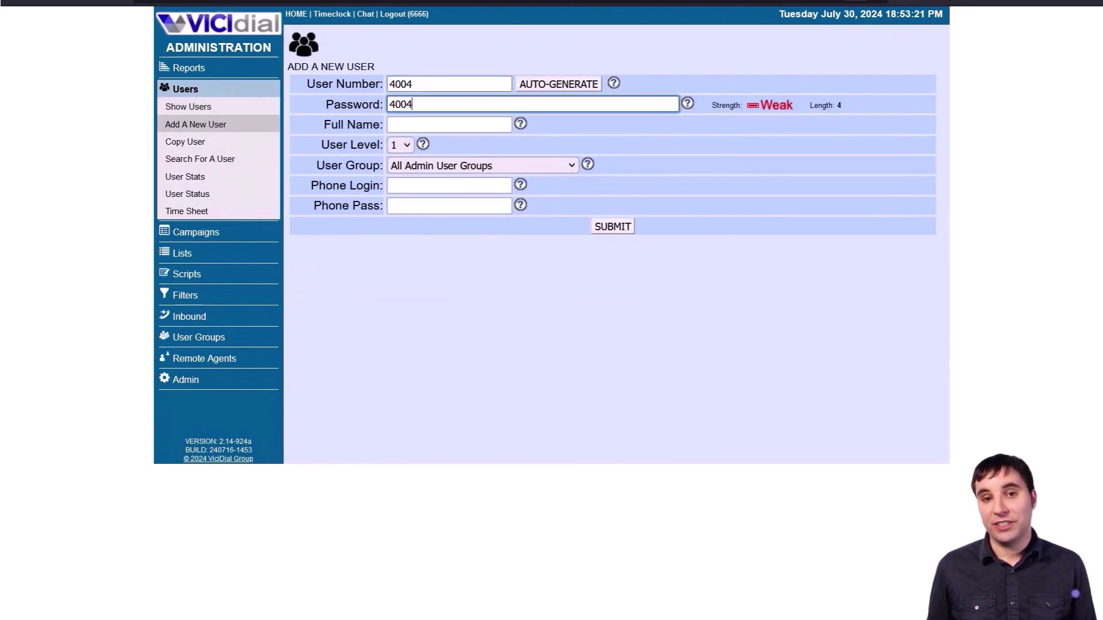
key("Tab")
type("4004")
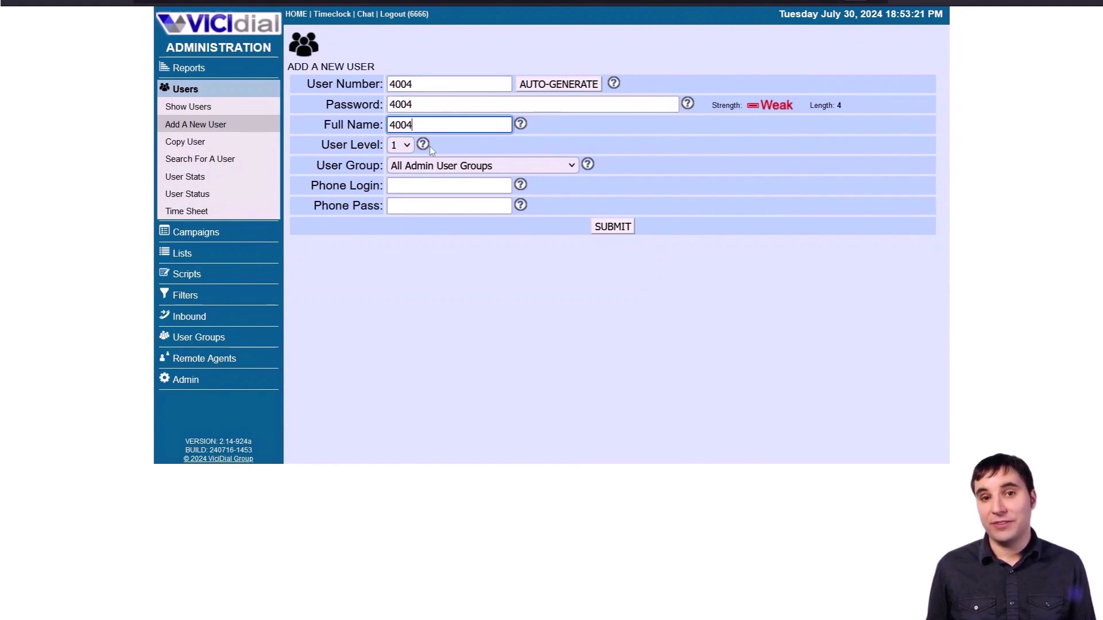
double_click(433, 124)
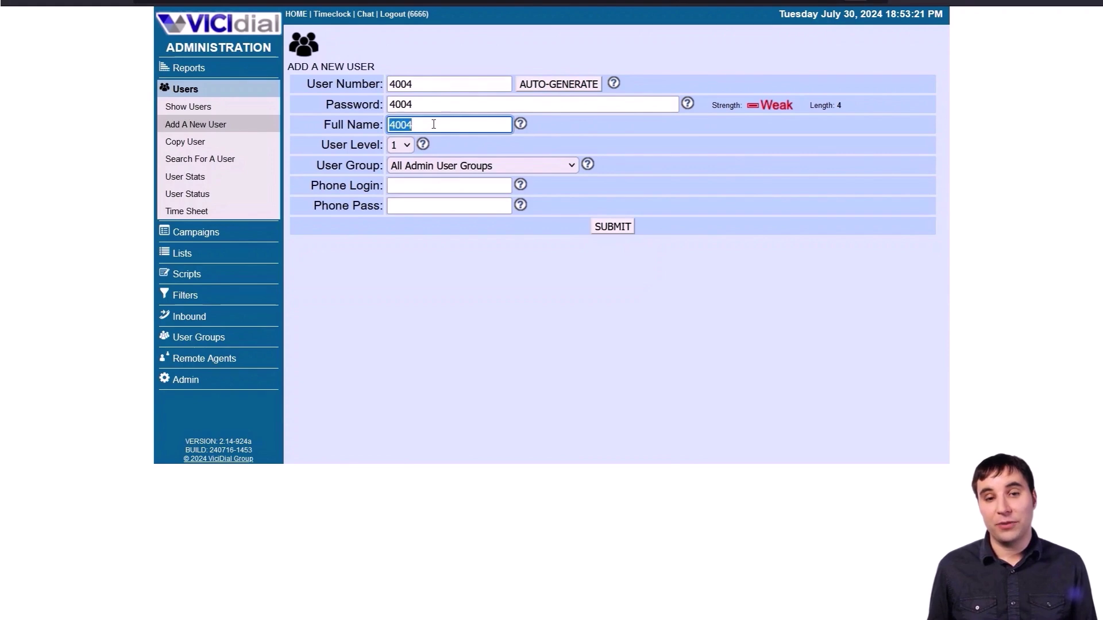
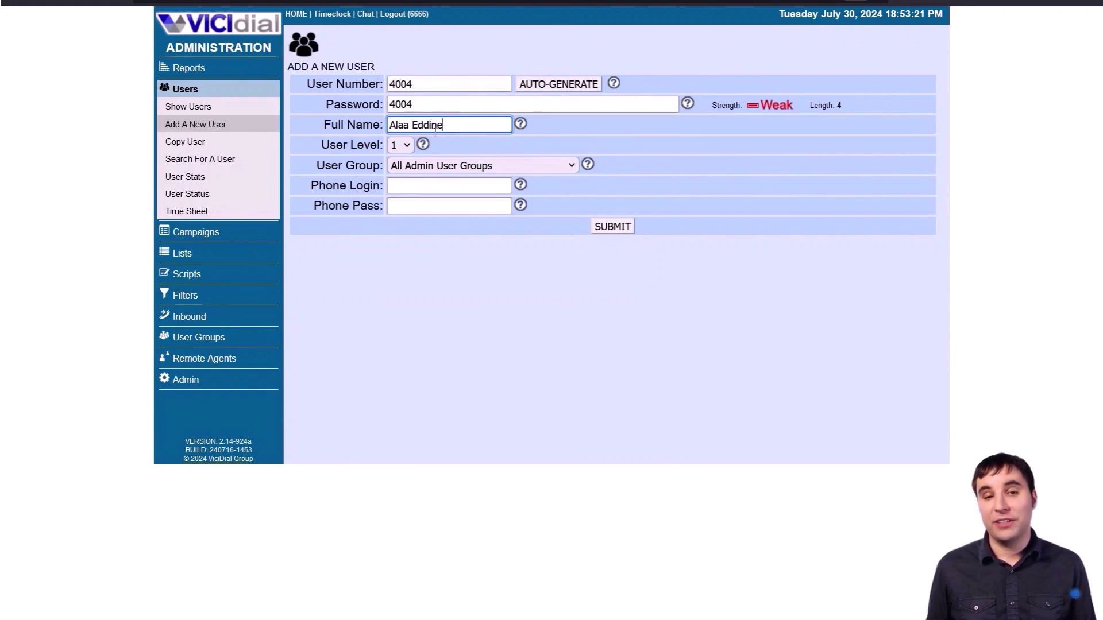
left_click(437, 187)
type("1")
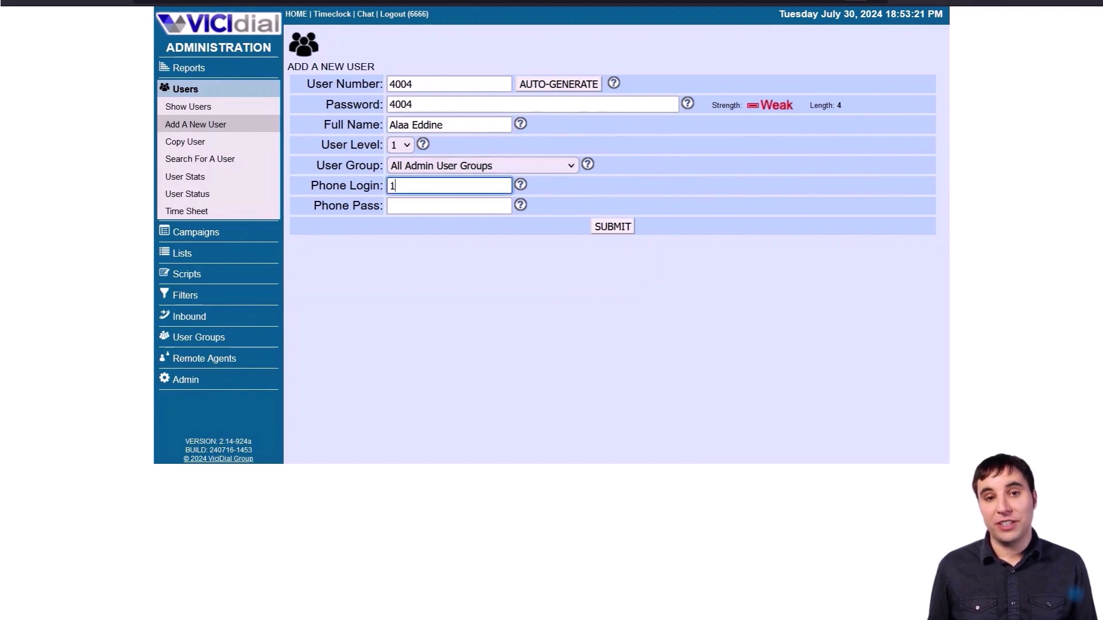
type("001")
key("Tab")
type("1001")
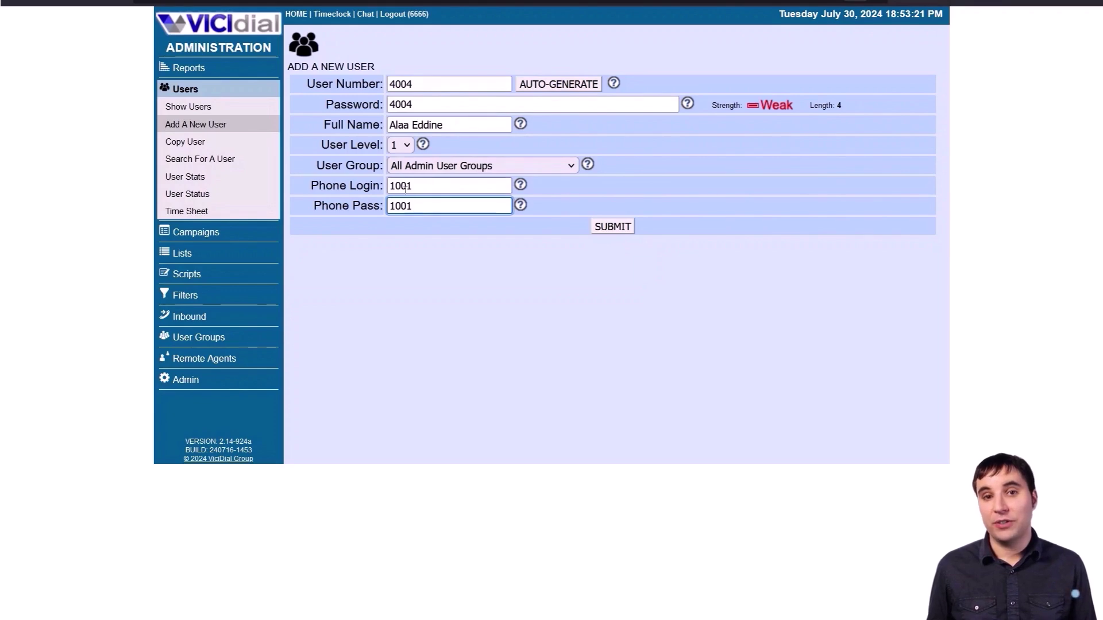
- Set the user group to Demo, keep level 1, and check the phone credentials
left_click(454, 167)
left_click(443, 224)
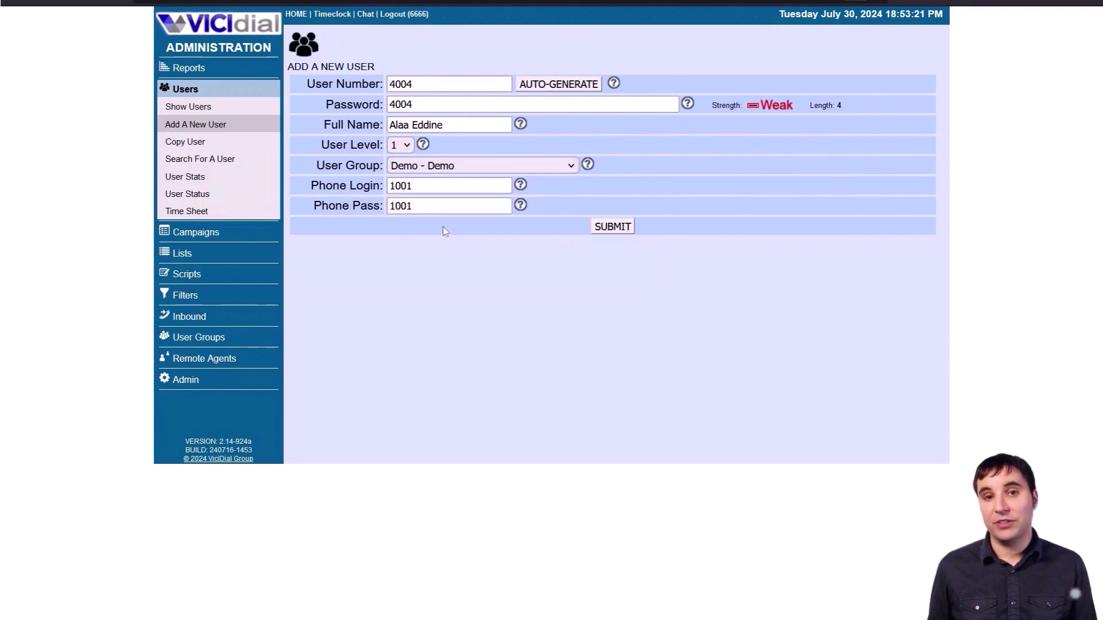
left_click(401, 145)
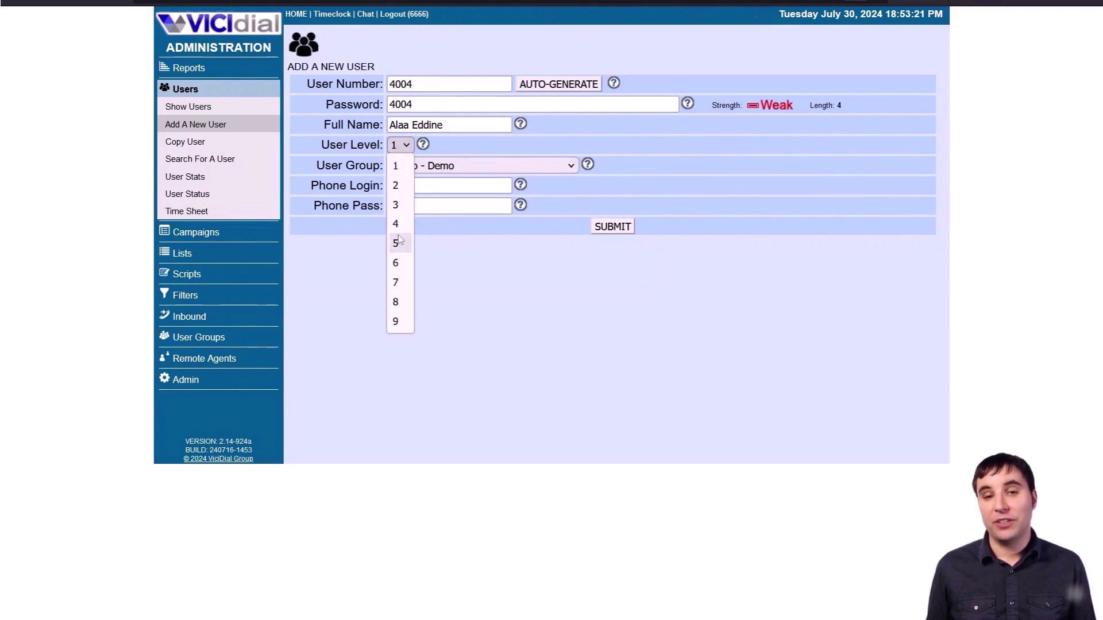
left_click(404, 161)
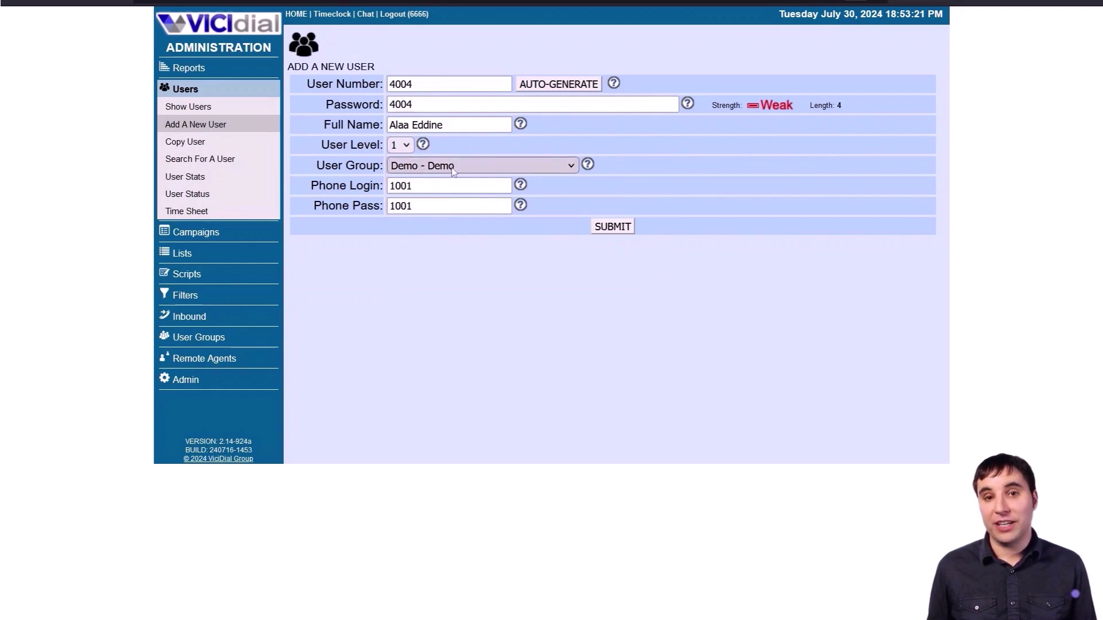
left_click(421, 189)
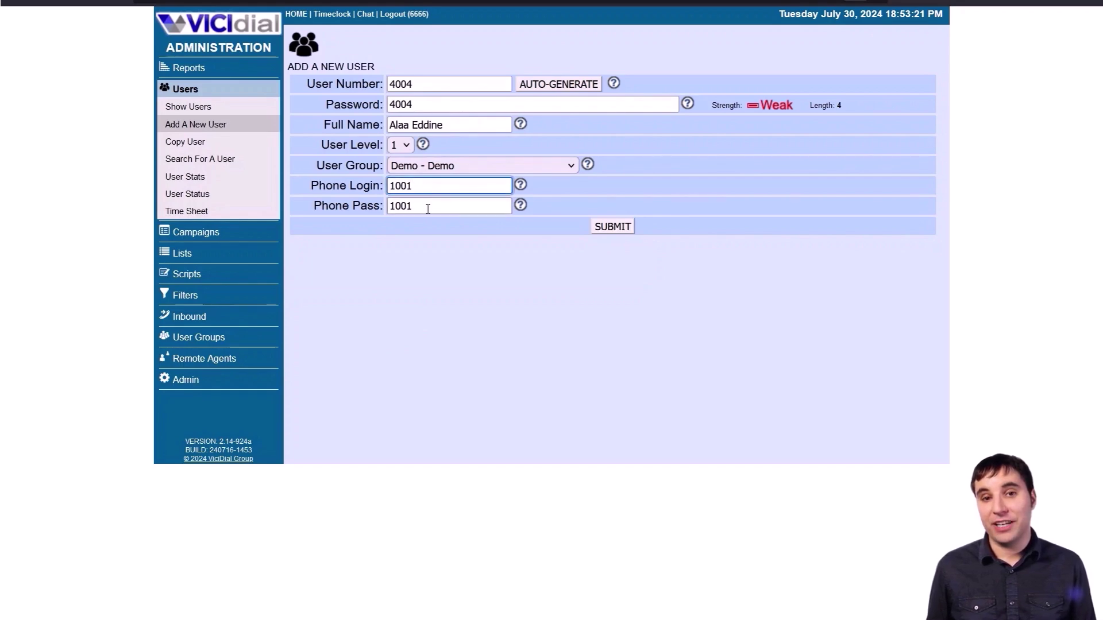
left_click(428, 208)
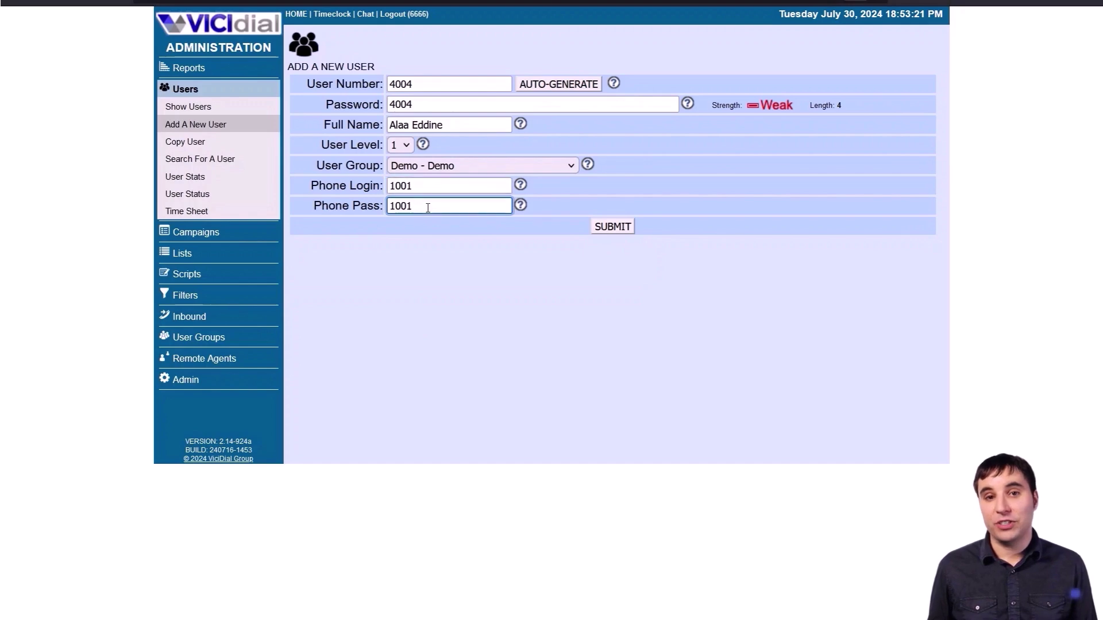
- Create the new user 4004
left_click(604, 227)
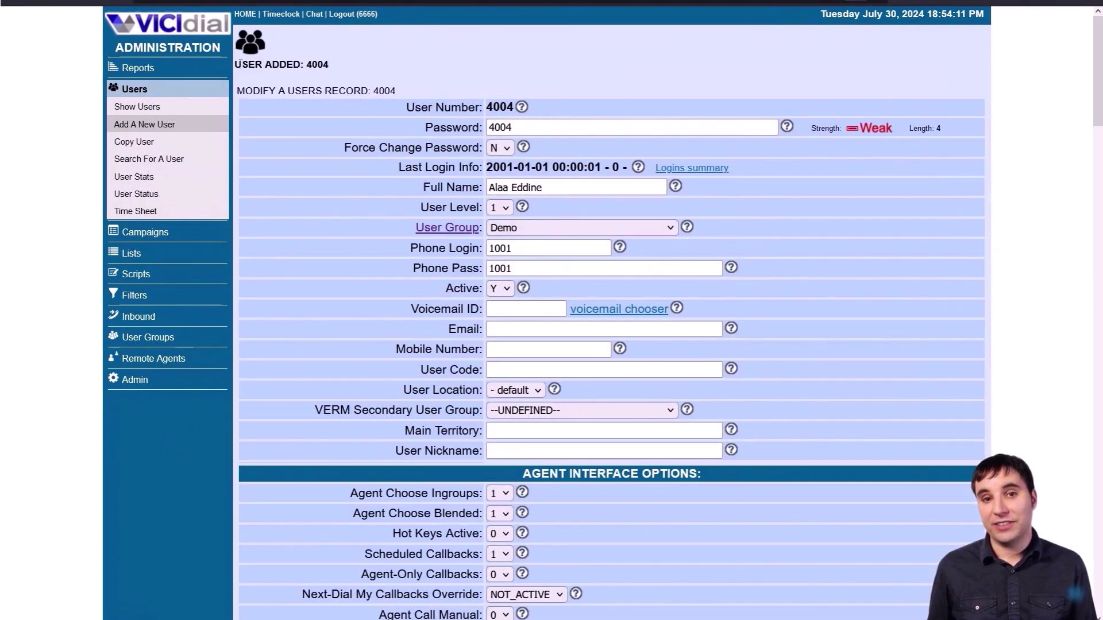
scroll(424, 151, "down", 12)
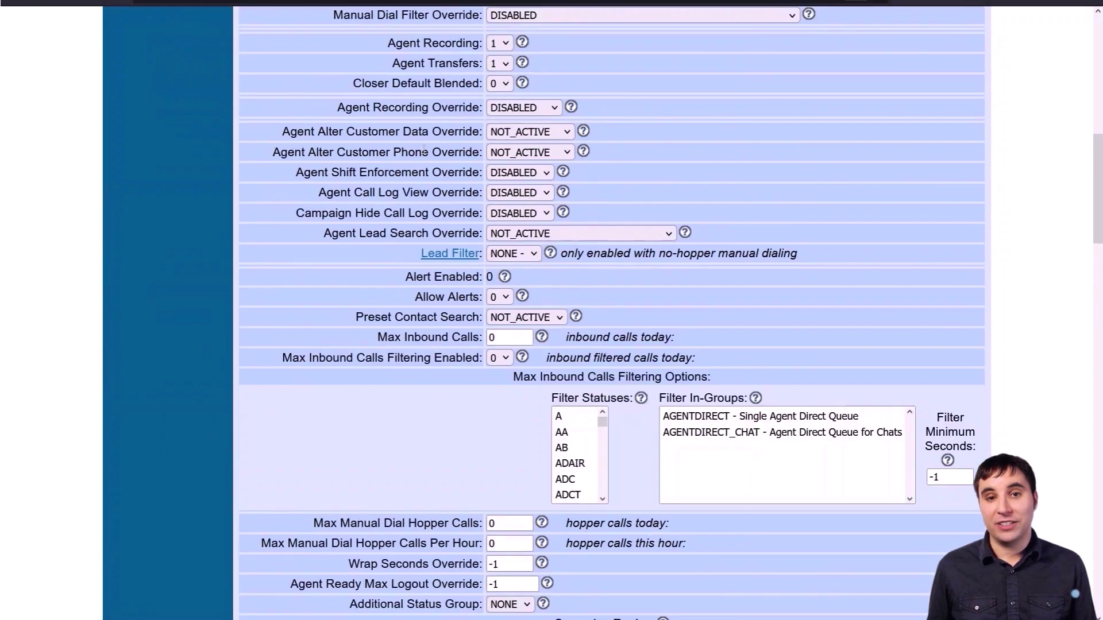
scroll(424, 151, "down", 6)
scroll(424, 152, "down", 3)
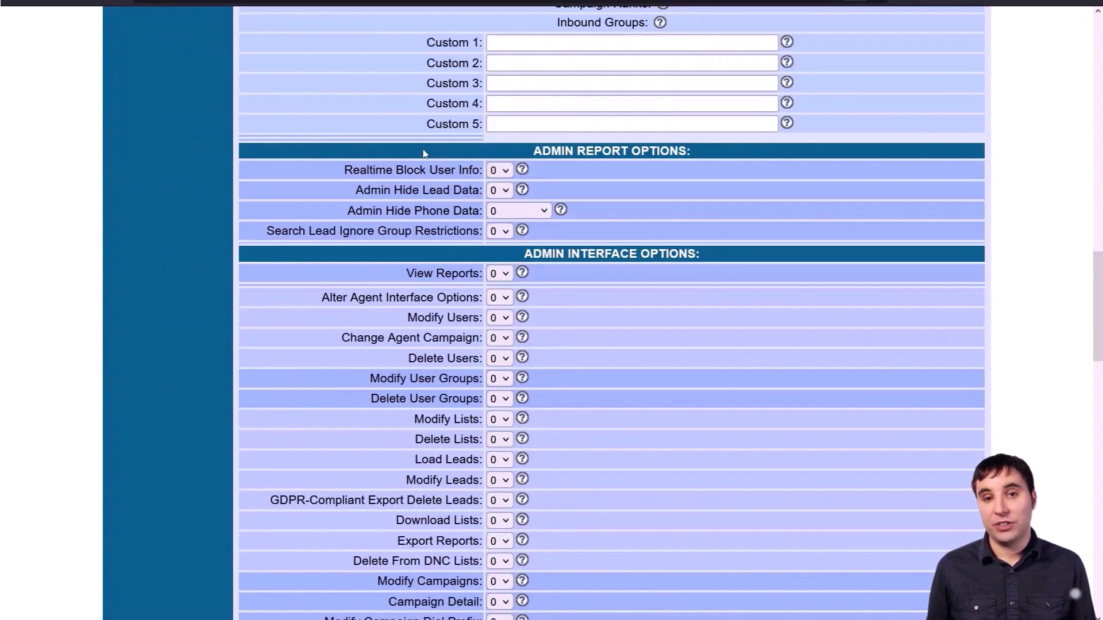
- Set Agent Call Manual to 1 and save the user record
key("ctrl+f")
type("ma")
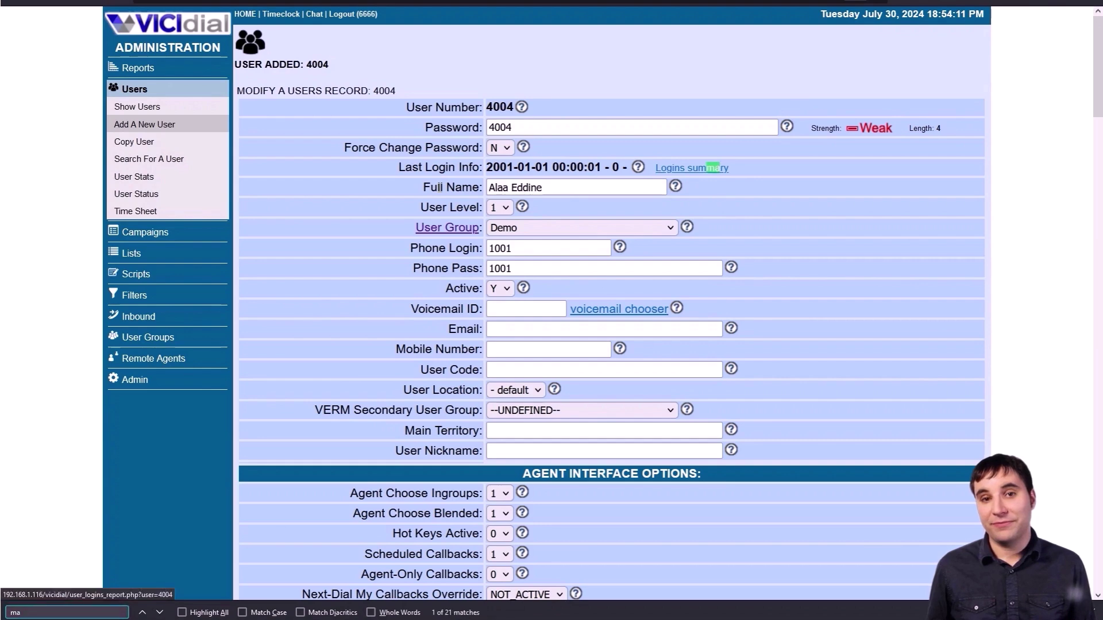
type("nual")
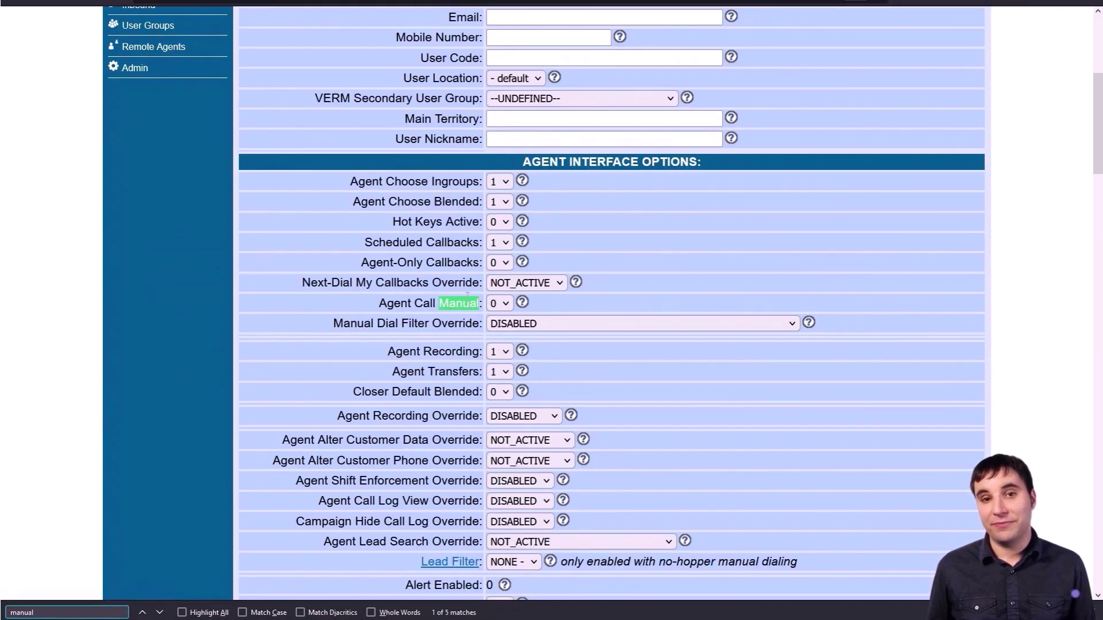
left_click(499, 303)
left_click(497, 341)
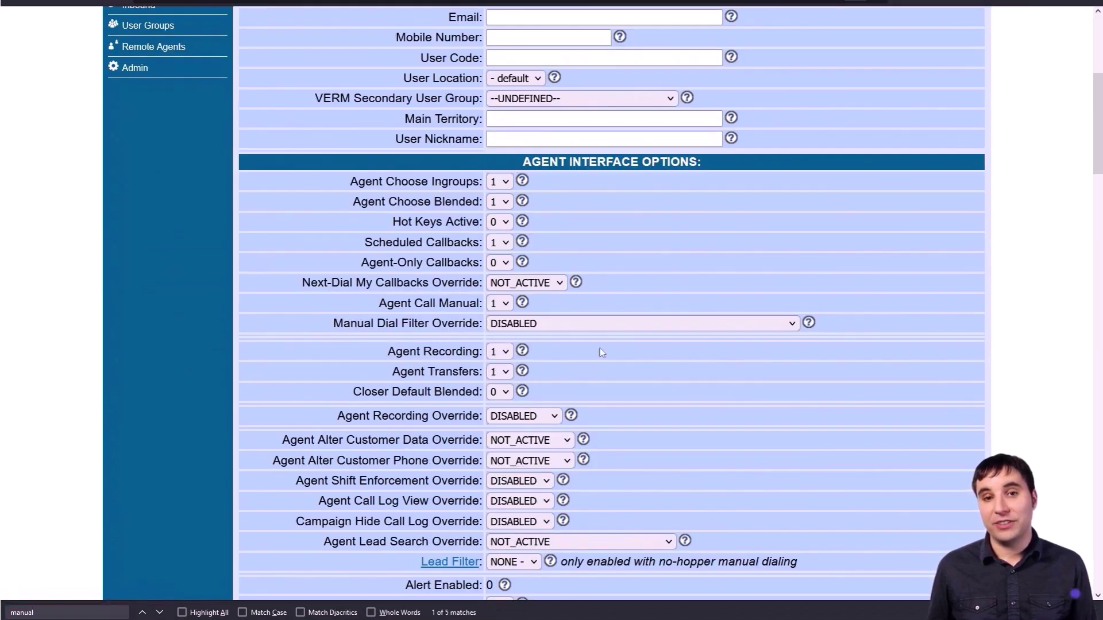
scroll(1002, 376, "down", 15)
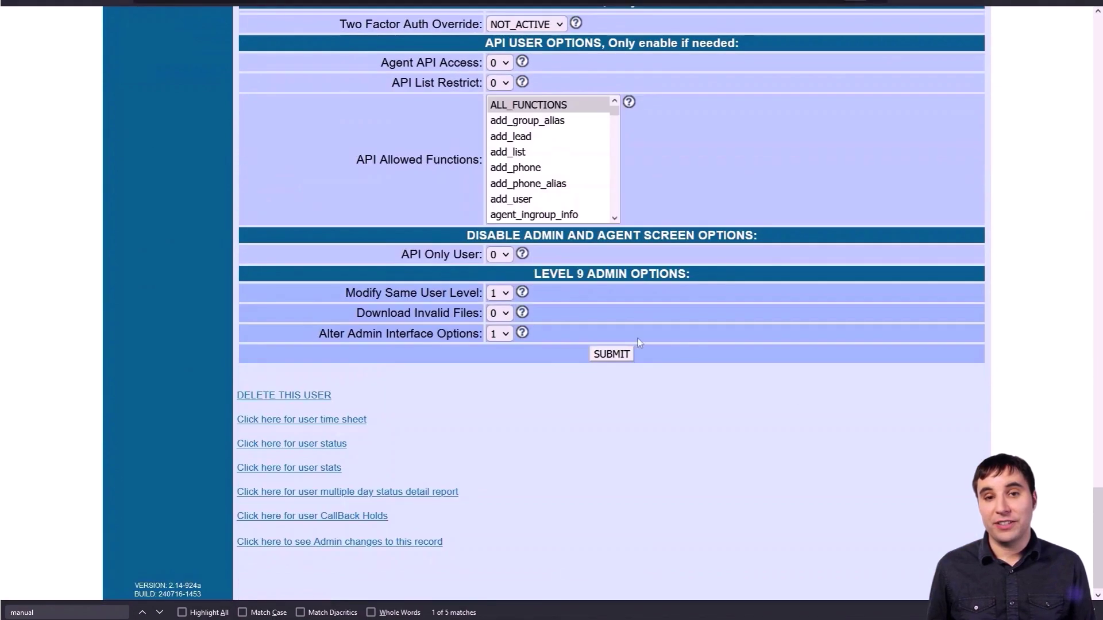
left_click(611, 354)
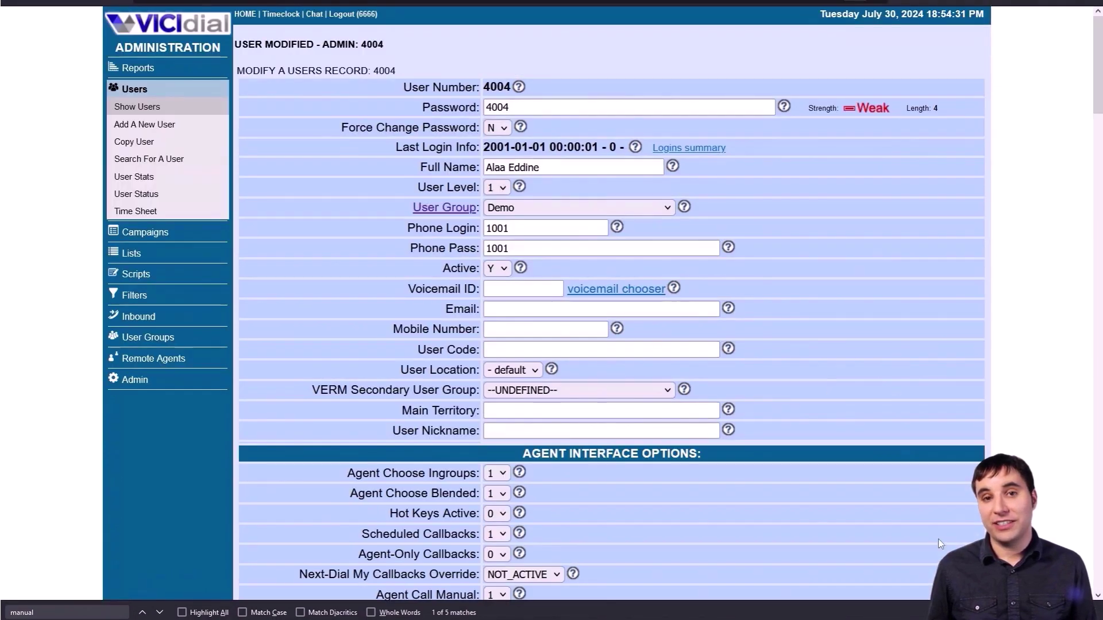
- Bring up the Zoiper softphone and place it at the right beside VICIdial
key("Escape")
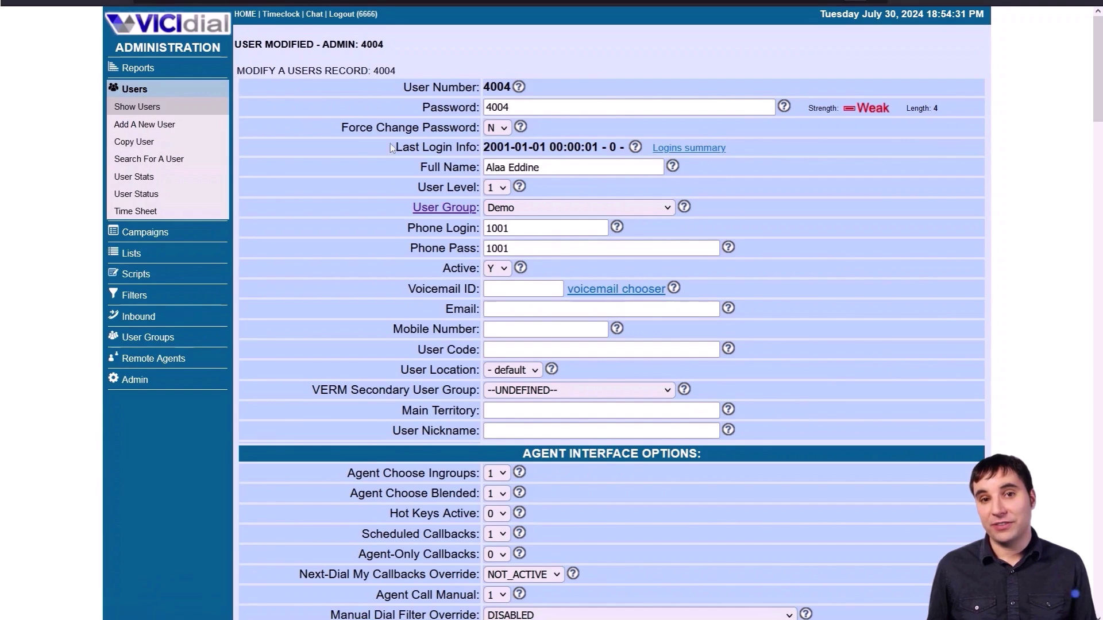
mouse_move(342, 532)
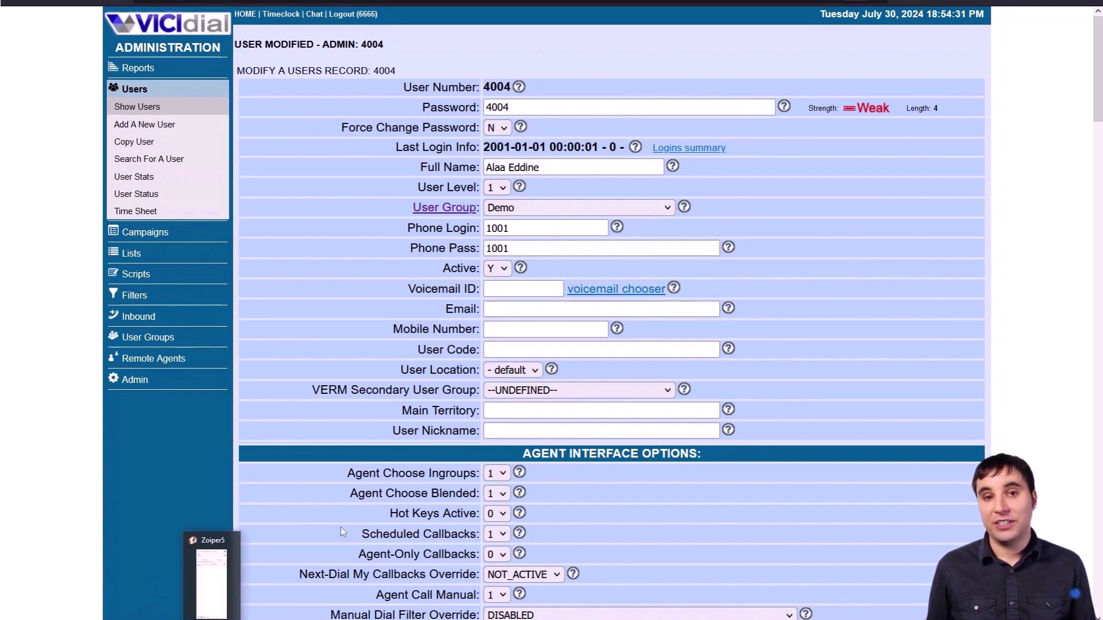
left_click(211, 581)
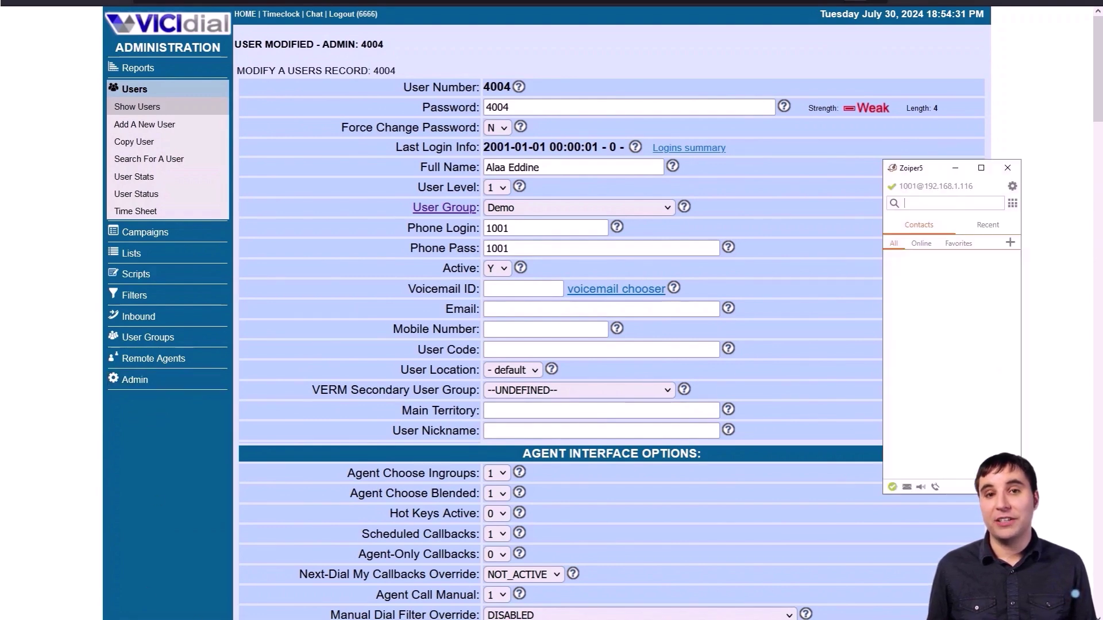
left_click_drag(920, 172, 978, 142)
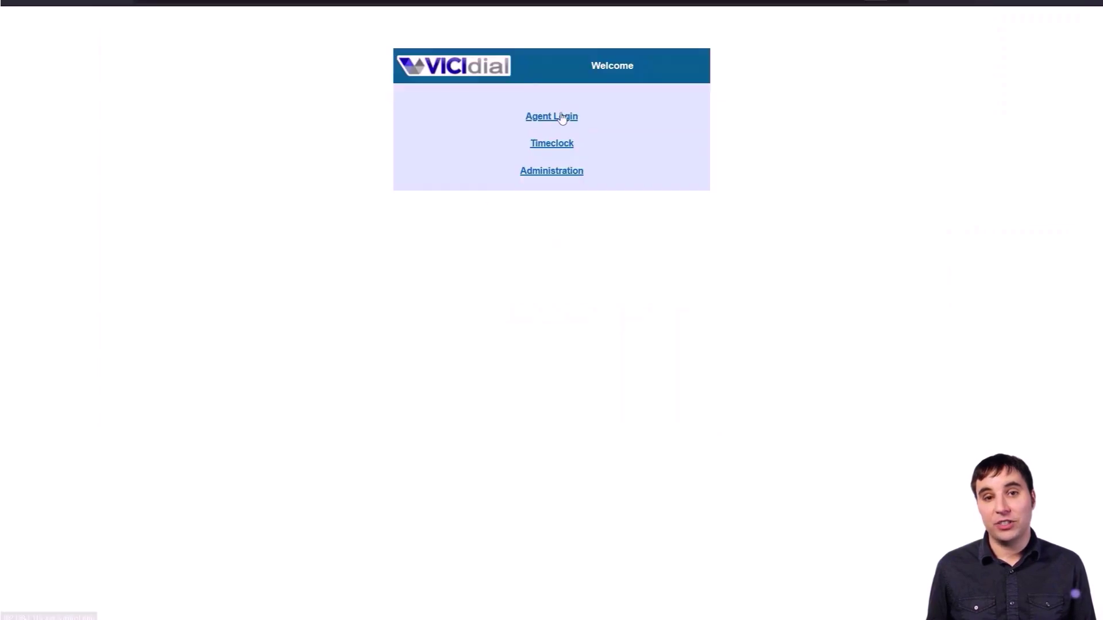
- Log in phone 1001 with its password on the agent login page
left_click(561, 117)
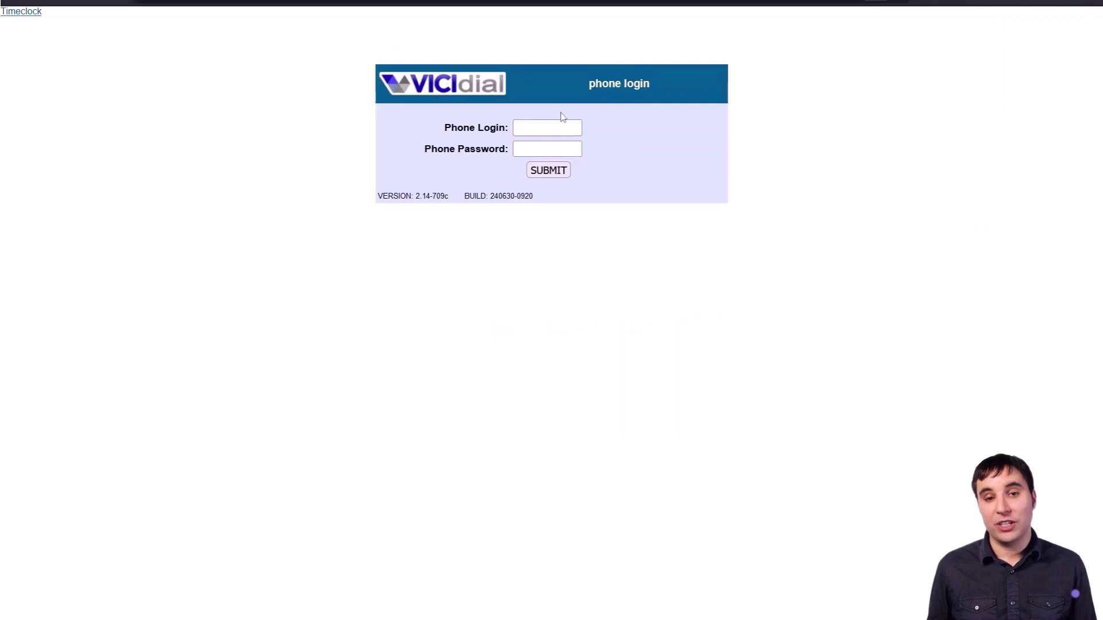
left_click(550, 130)
type("1001")
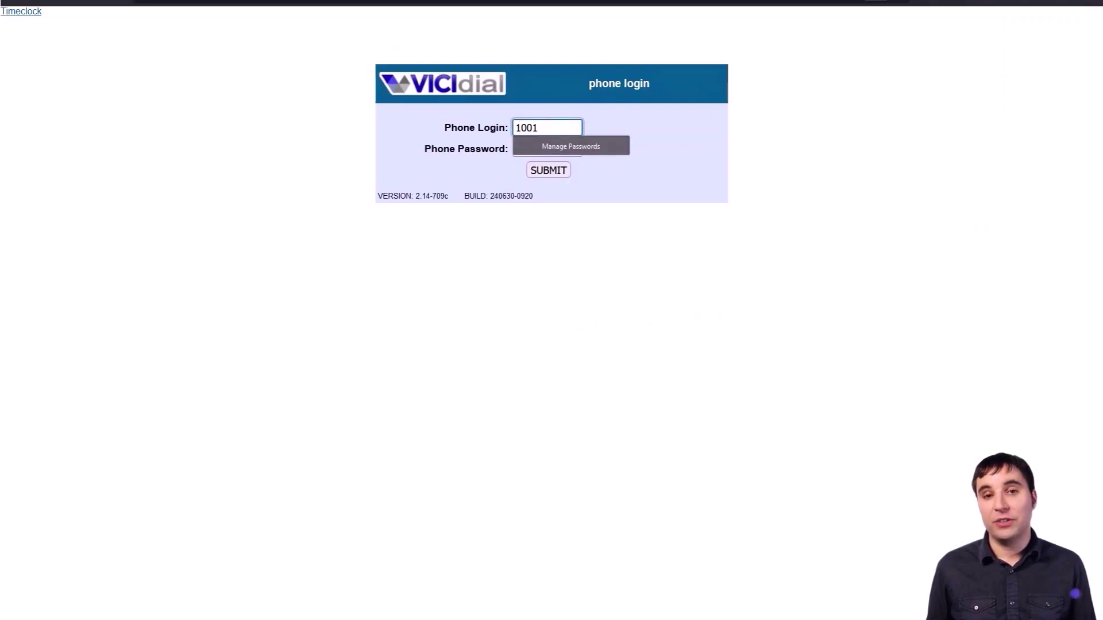
key("Tab")
type("test")
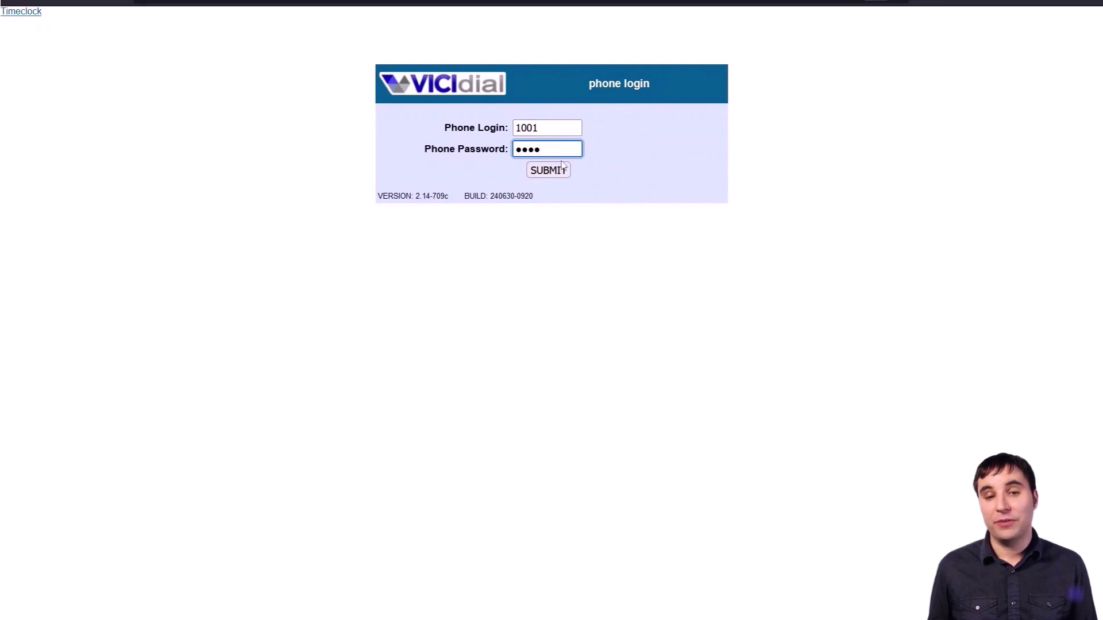
left_click(559, 171)
- Log agent 4004 with its password into the demo campaign
left_click(525, 127)
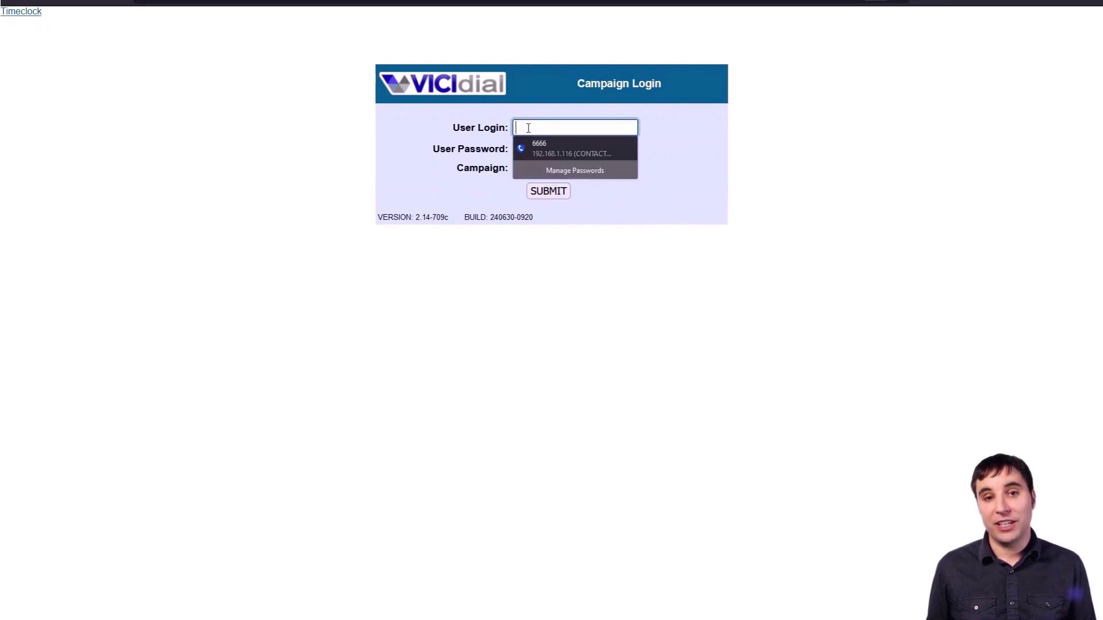
type("4004")
key("Tab")
type("t")
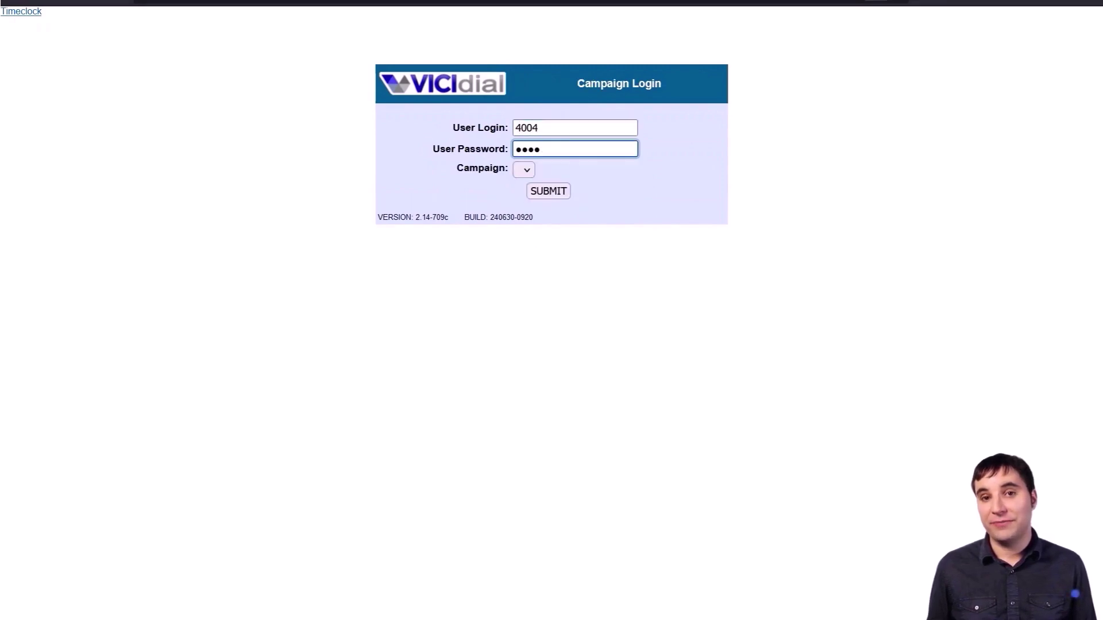
left_click(524, 169)
left_click(589, 170)
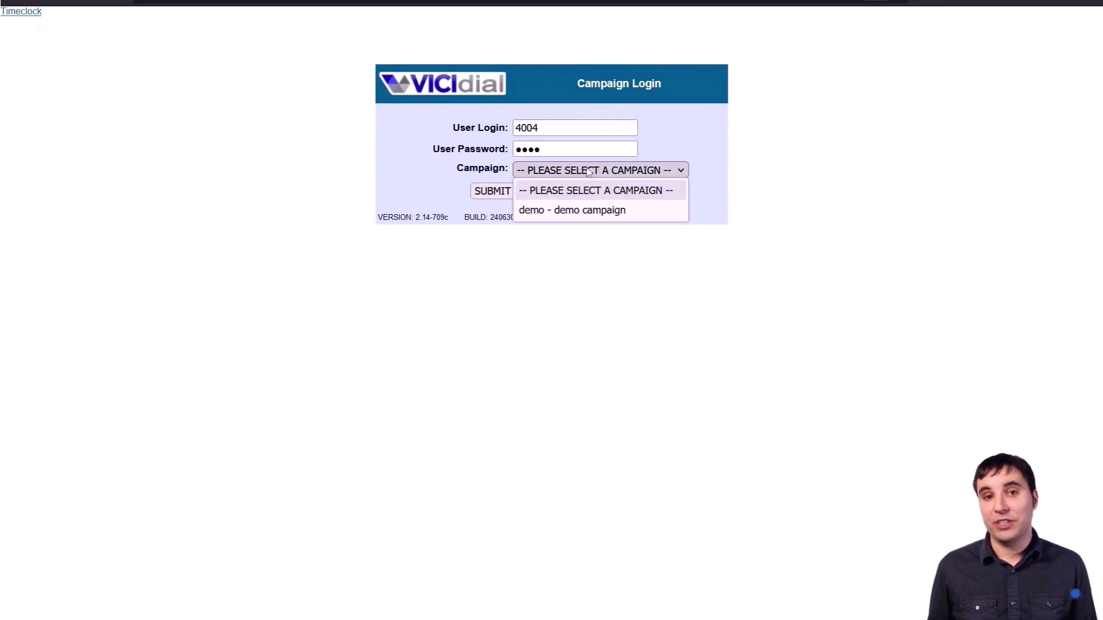
left_click(581, 209)
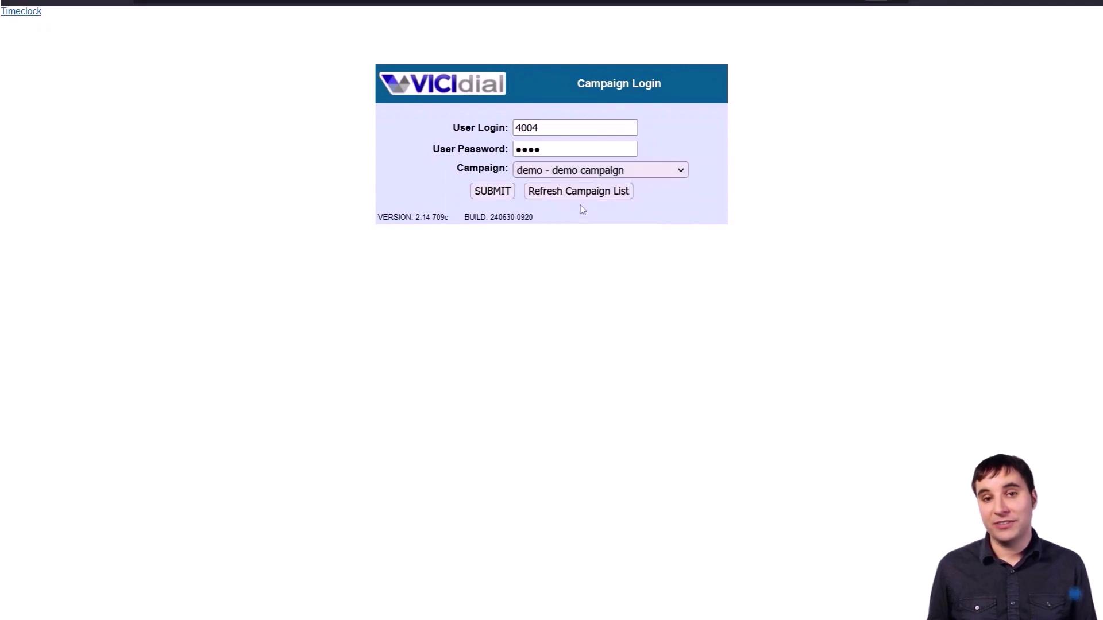
left_click(509, 196)
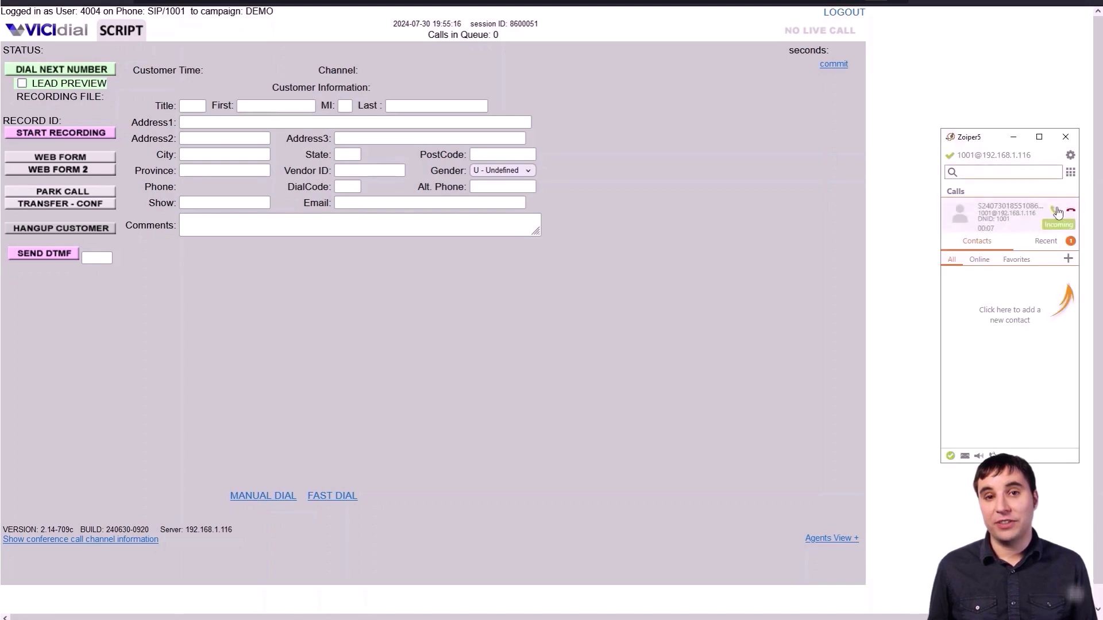
- Answer the session call in Zoiper, dismiss its tip, and minimize the softphone
left_click(1055, 210)
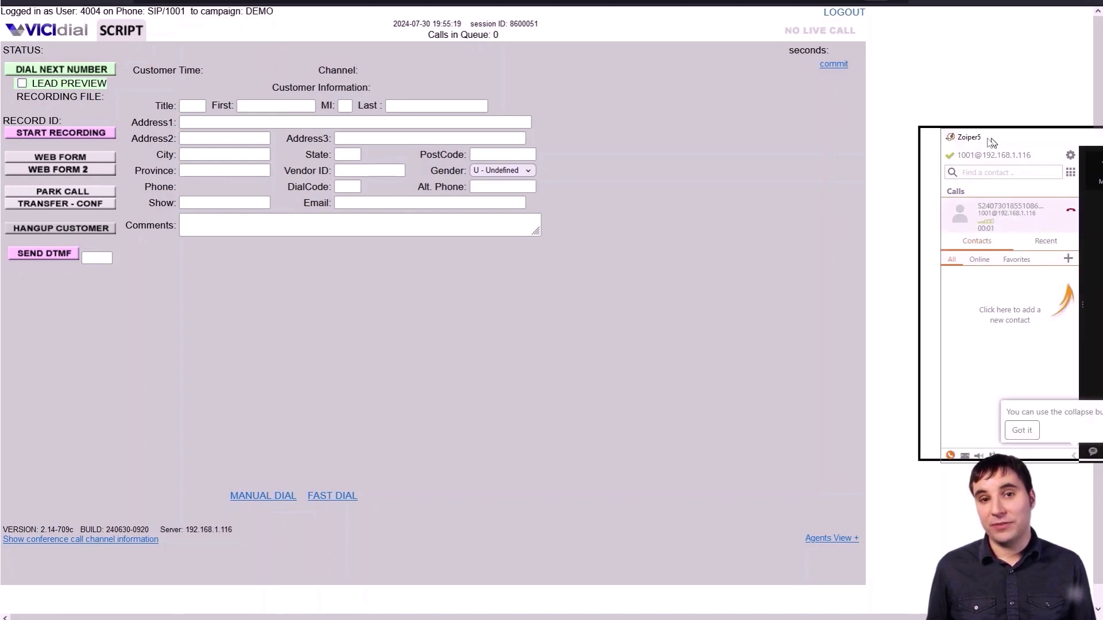
left_click(954, 428)
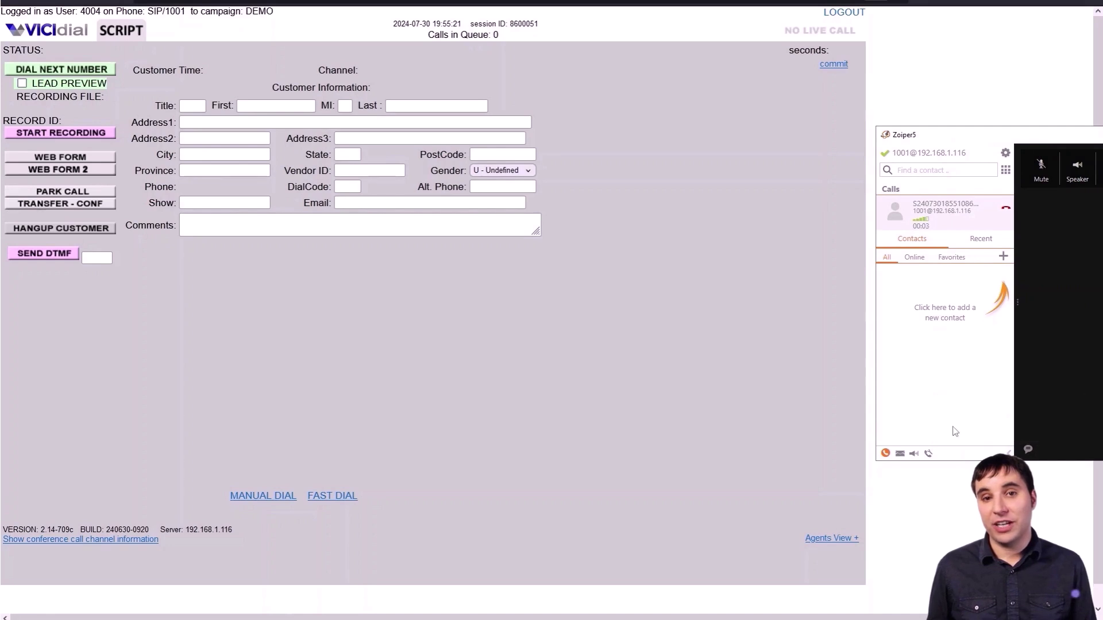
left_click_drag(995, 140, 869, 145)
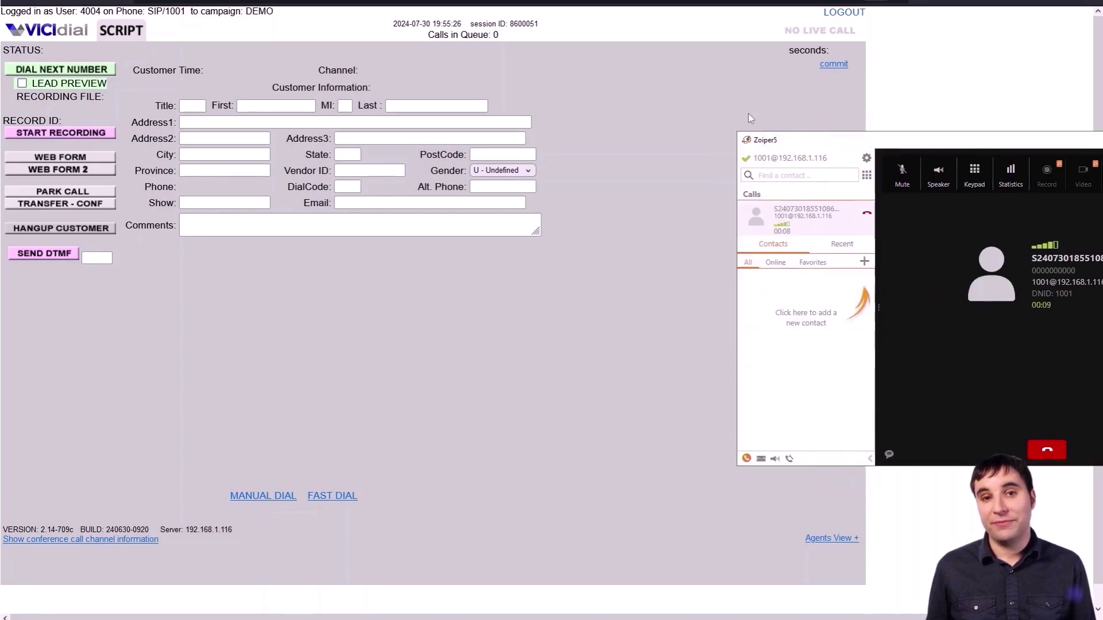
left_click(851, 229)
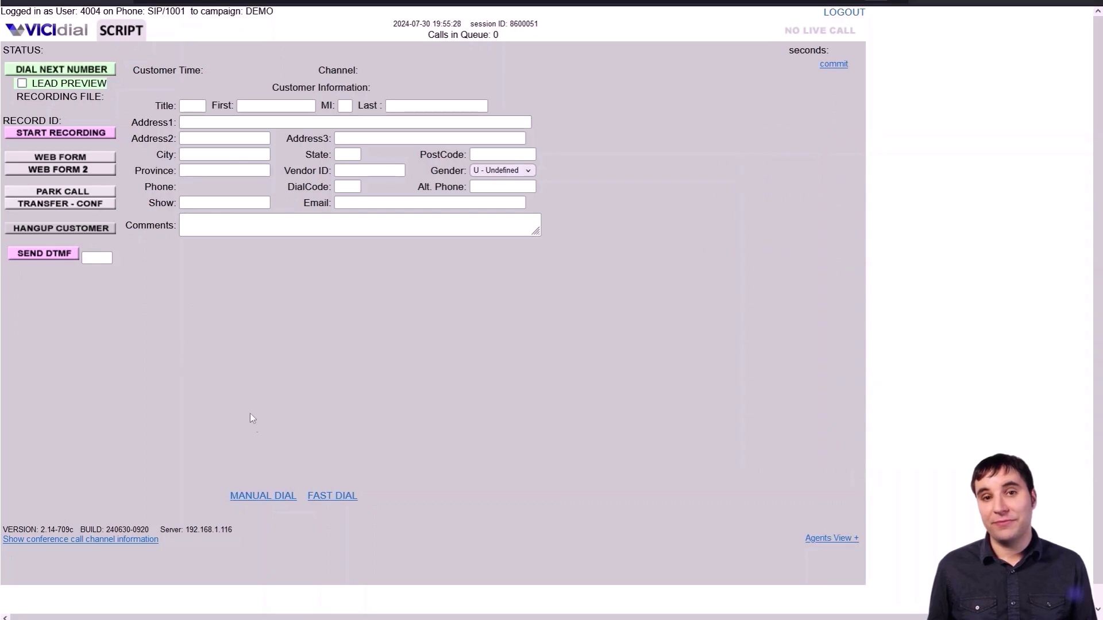
- Open MANUAL DIAL and clear the default dial code 1 in the lead form
left_click(256, 497)
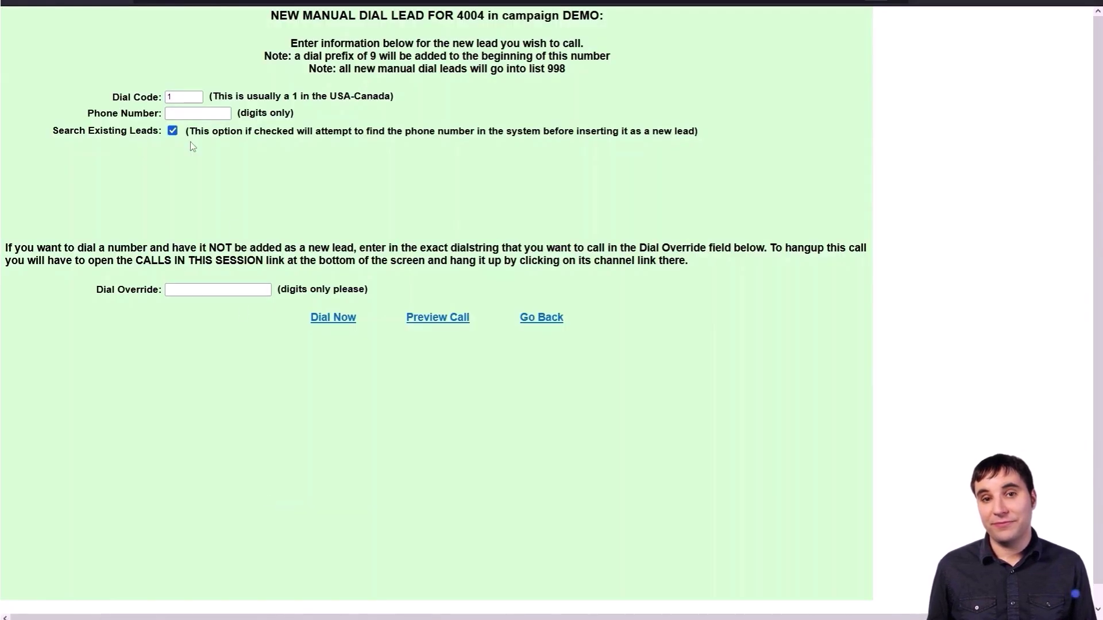
key("BackSpace")
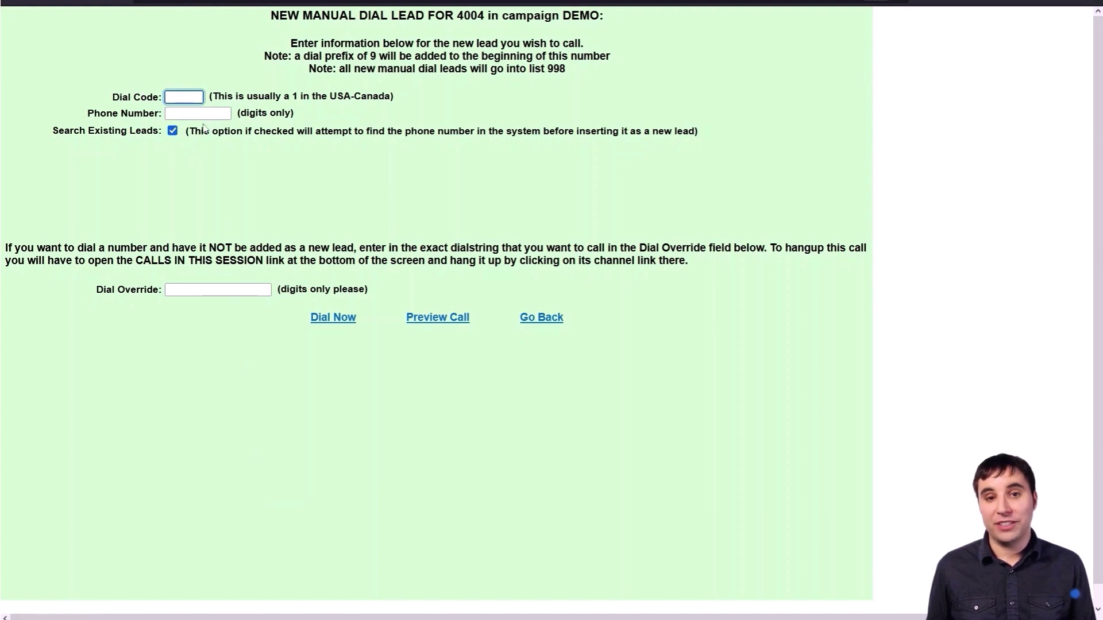
key("Tab")
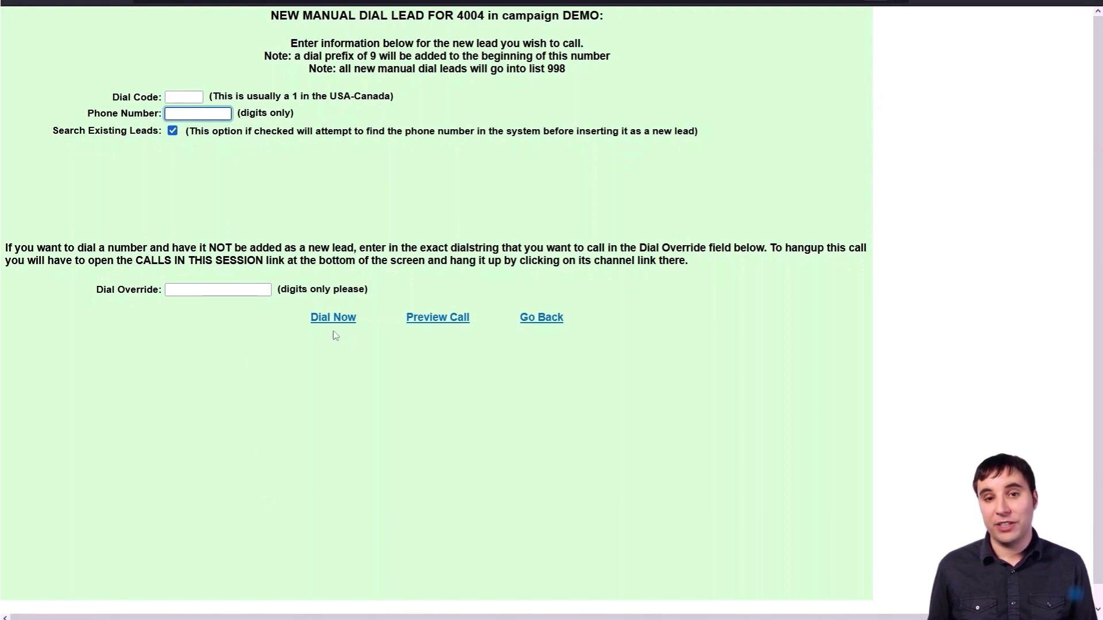